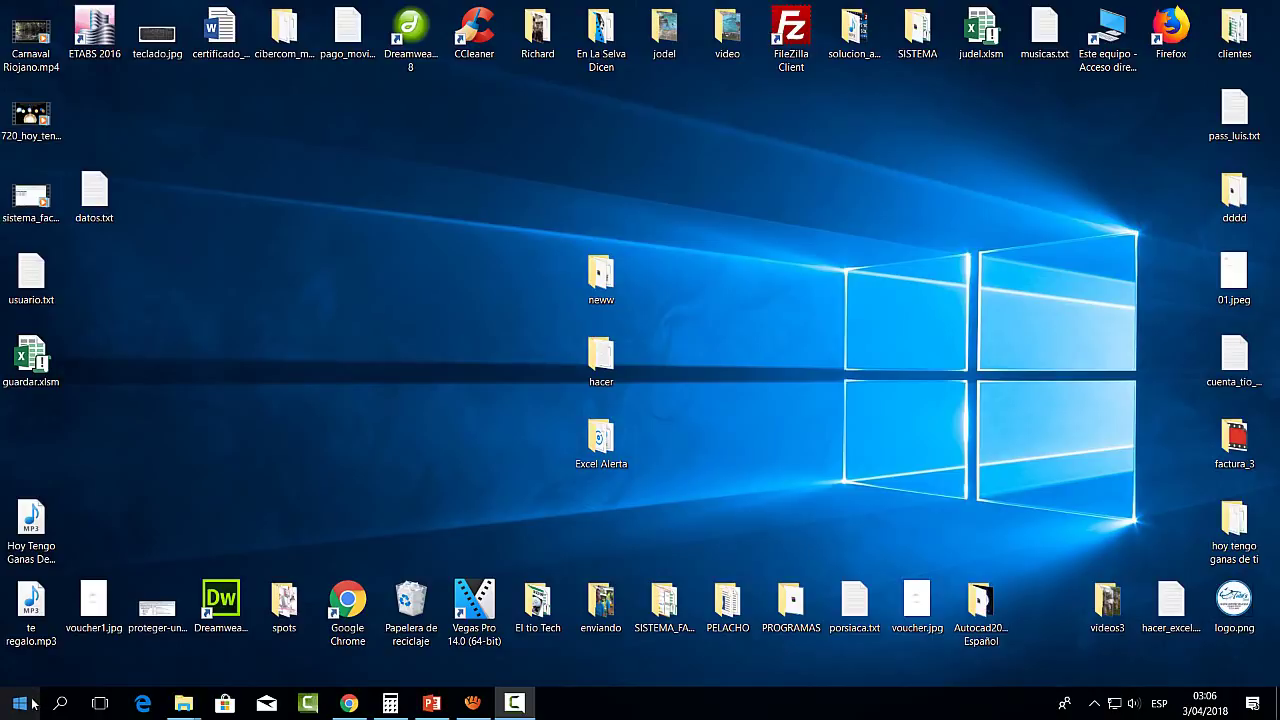
# Step: Search Windows for "configuracion" and open the Configuración app
pyautogui.press('super+plus')
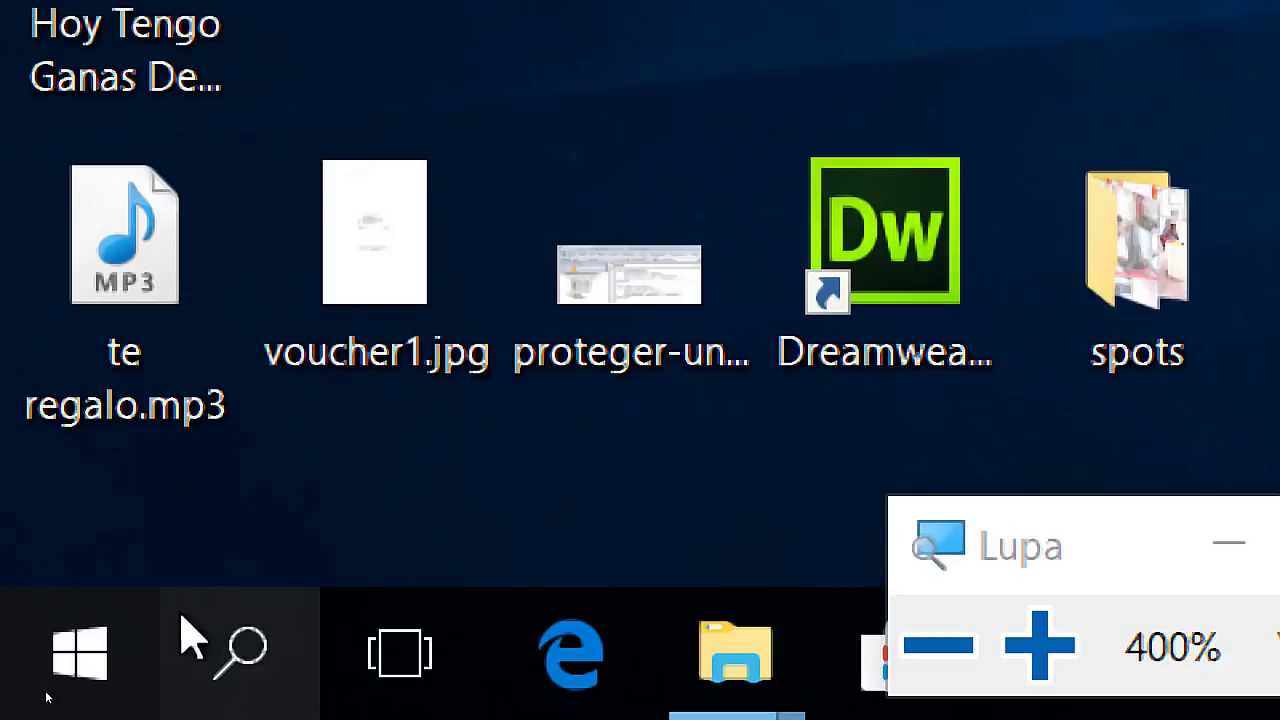
pyautogui.press('super+Escape')
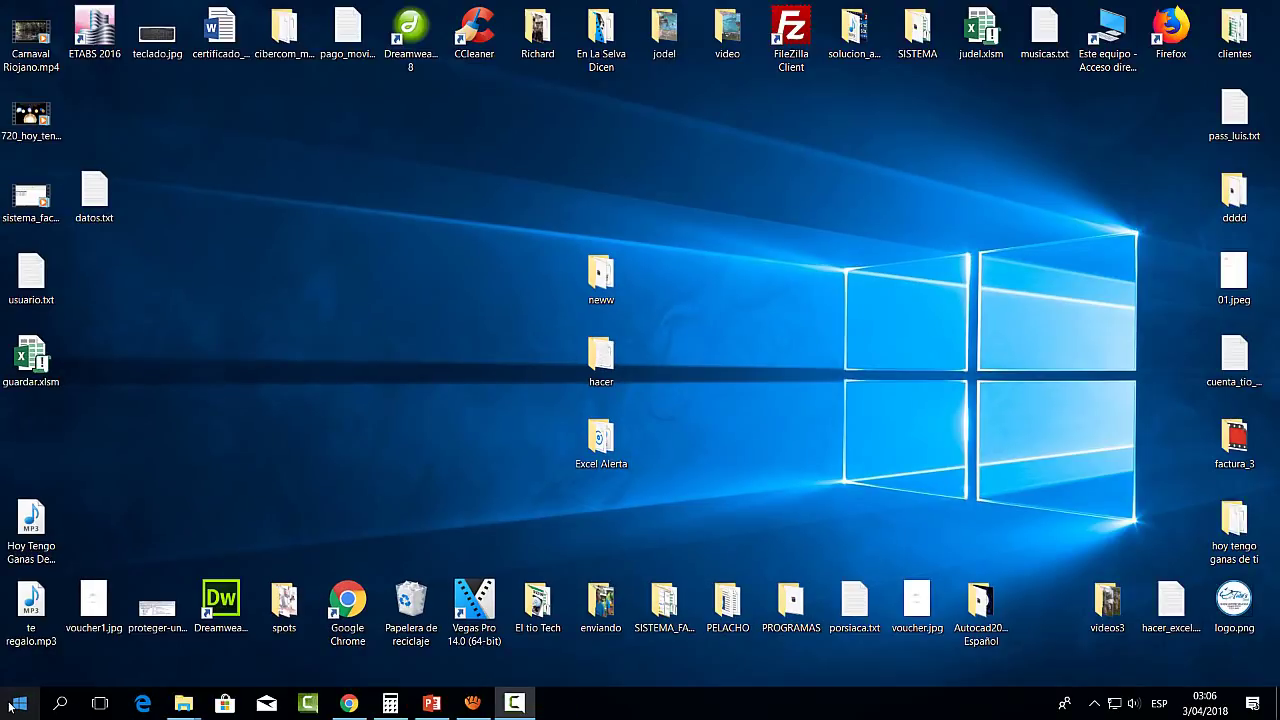
pyautogui.click(10, 706)
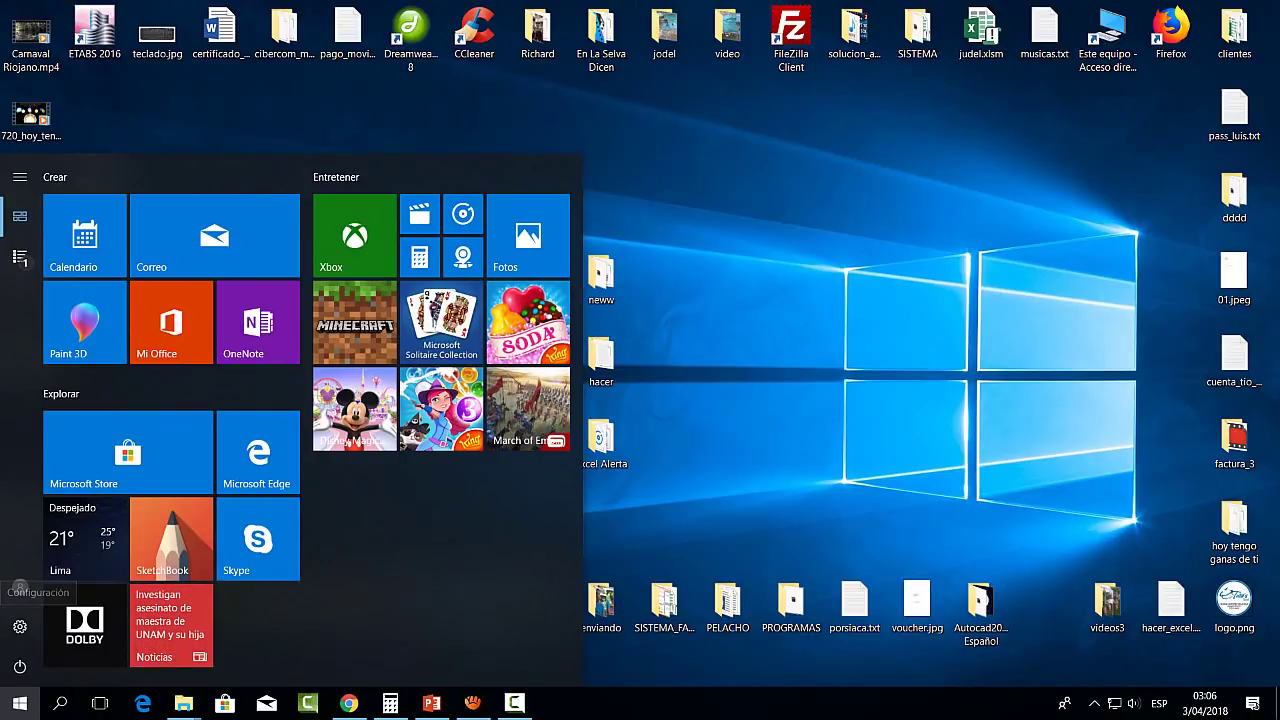
pyautogui.click(62, 705)
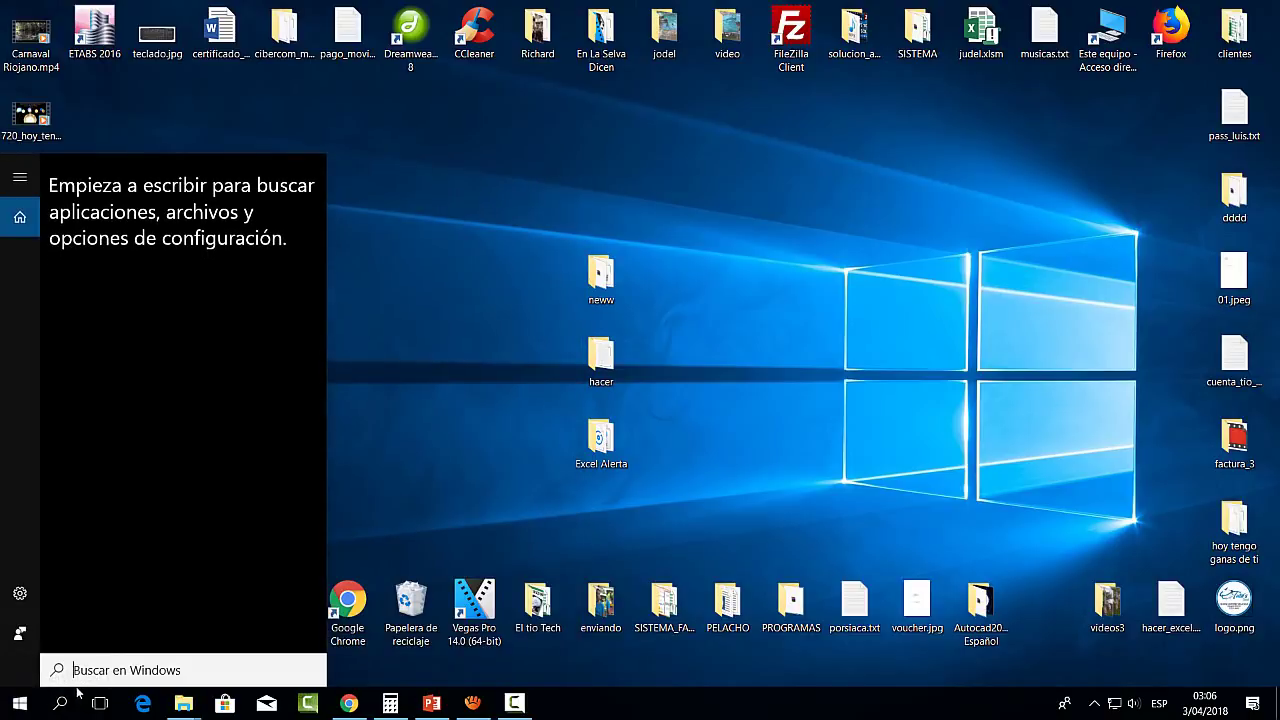
pyautogui.write('configuracion')
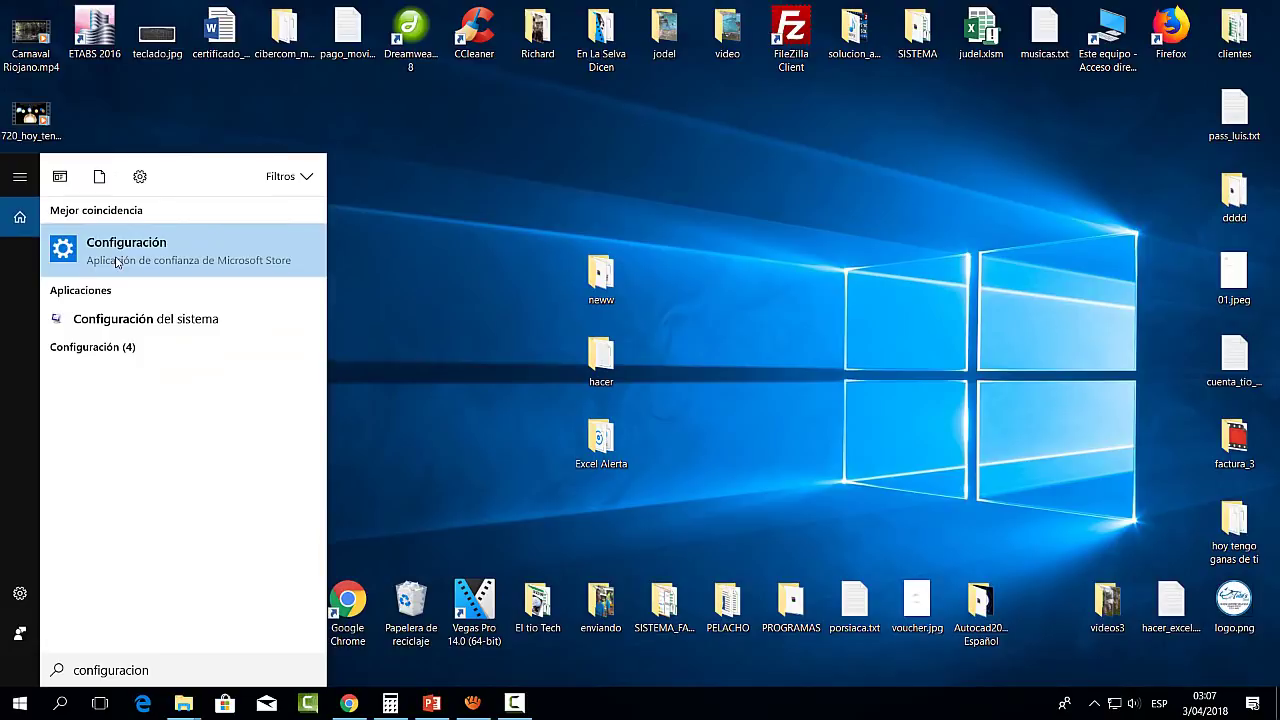
pyautogui.click(117, 261)
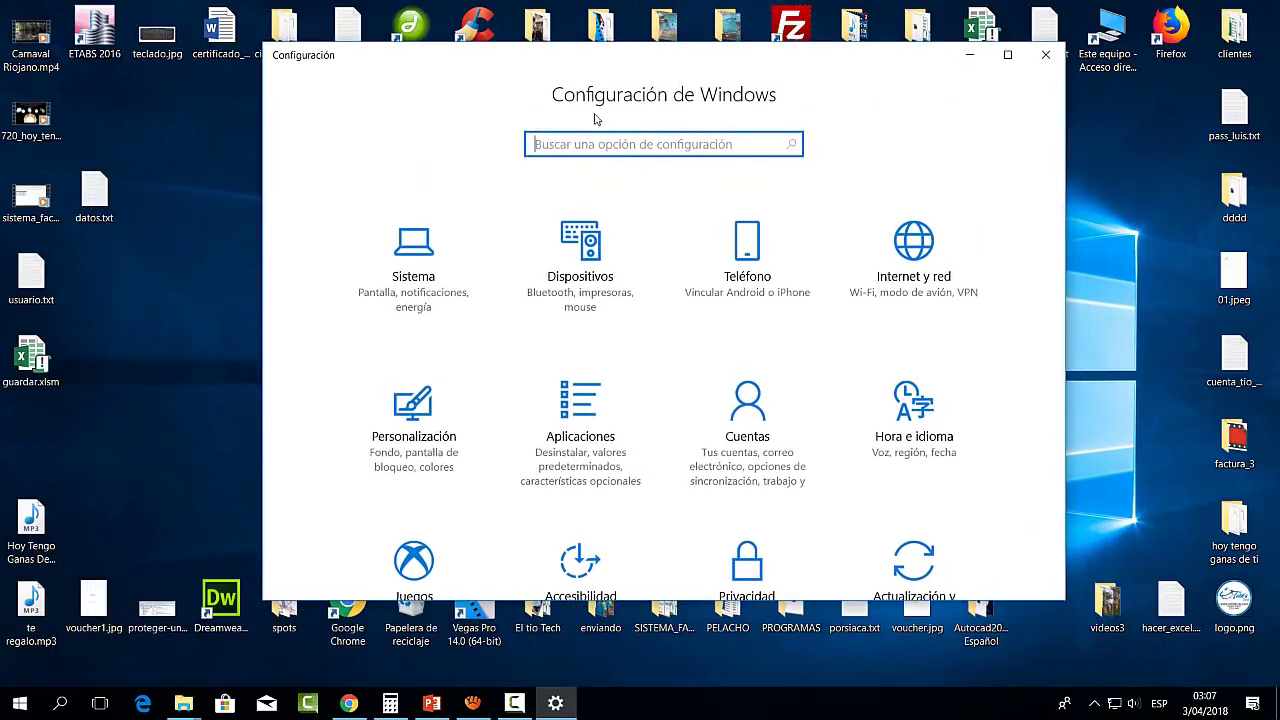
# Step: Open the Actualización y seguridad category in Windows Settings
pyautogui.scroll(-2, 813, 495)
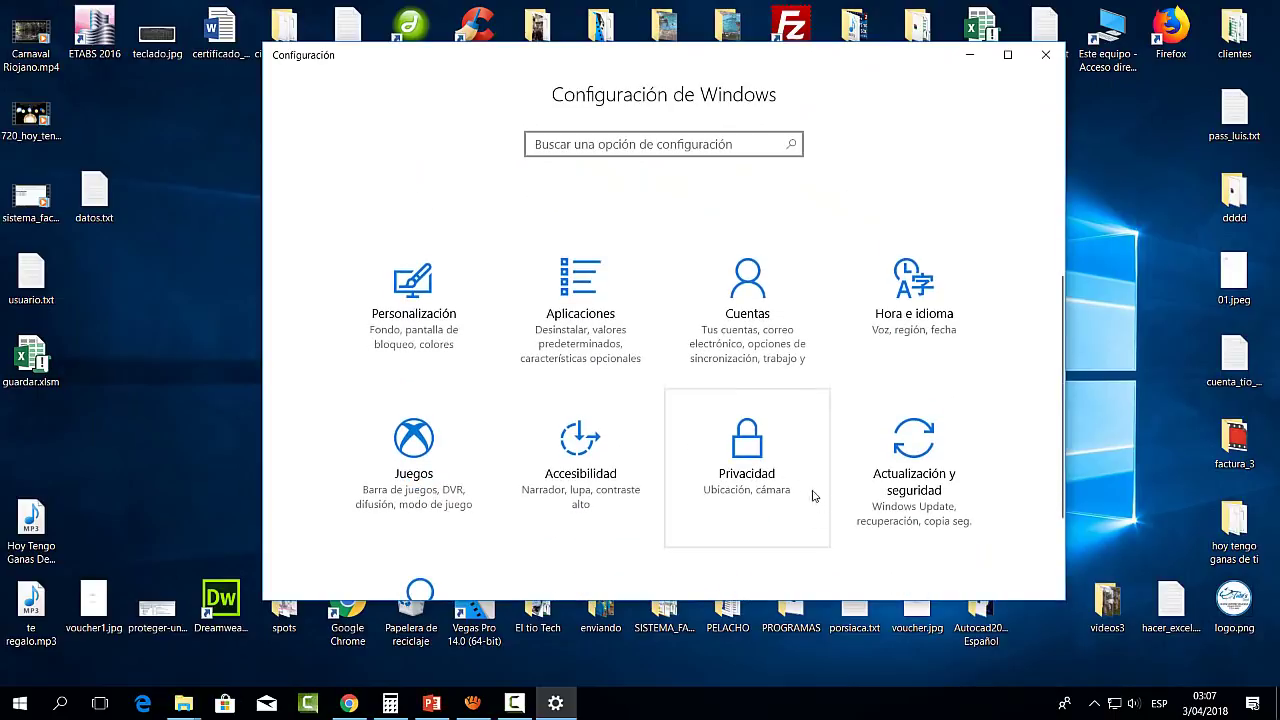
pyautogui.scroll(-2, 813, 495)
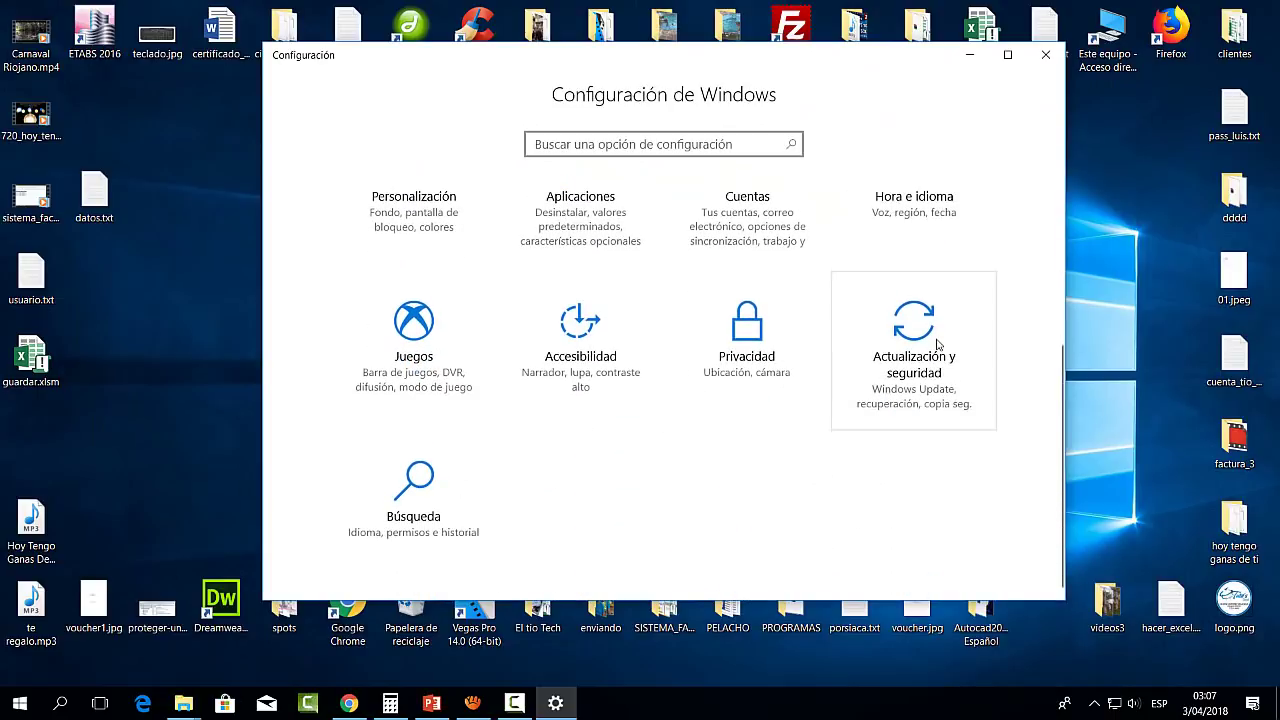
pyautogui.press('super+plus')
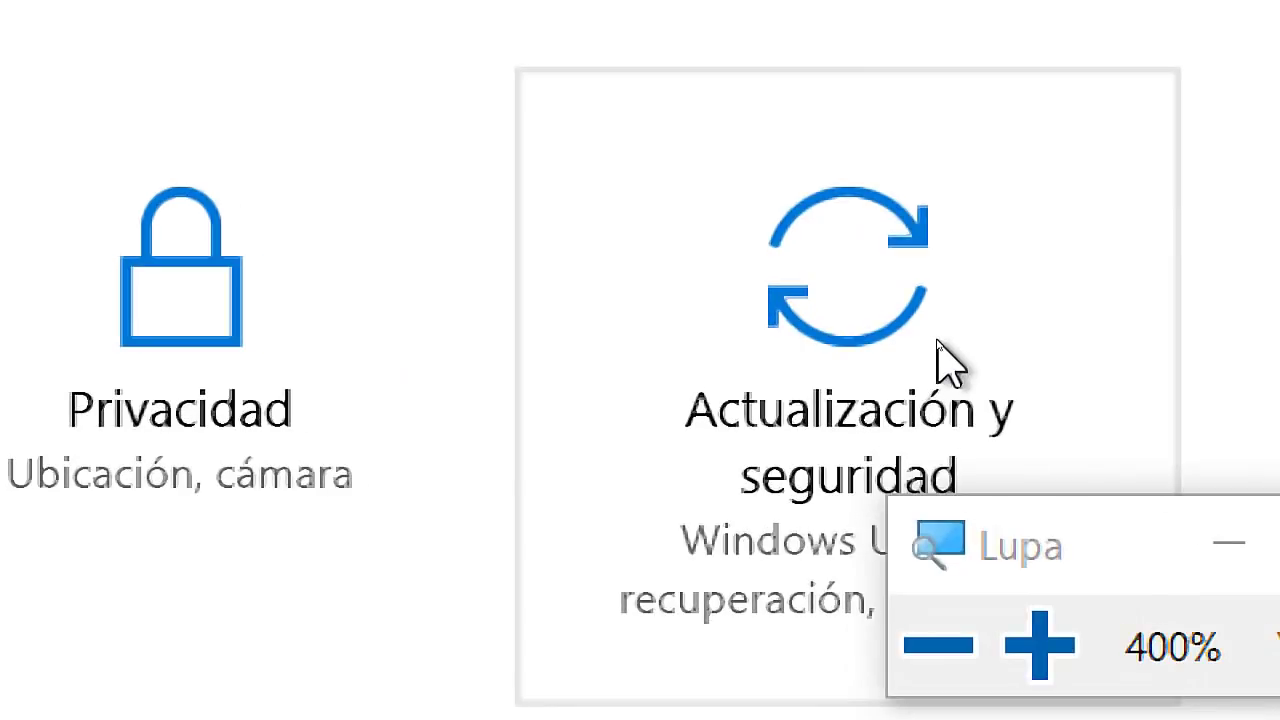
pyautogui.press('super+Escape')
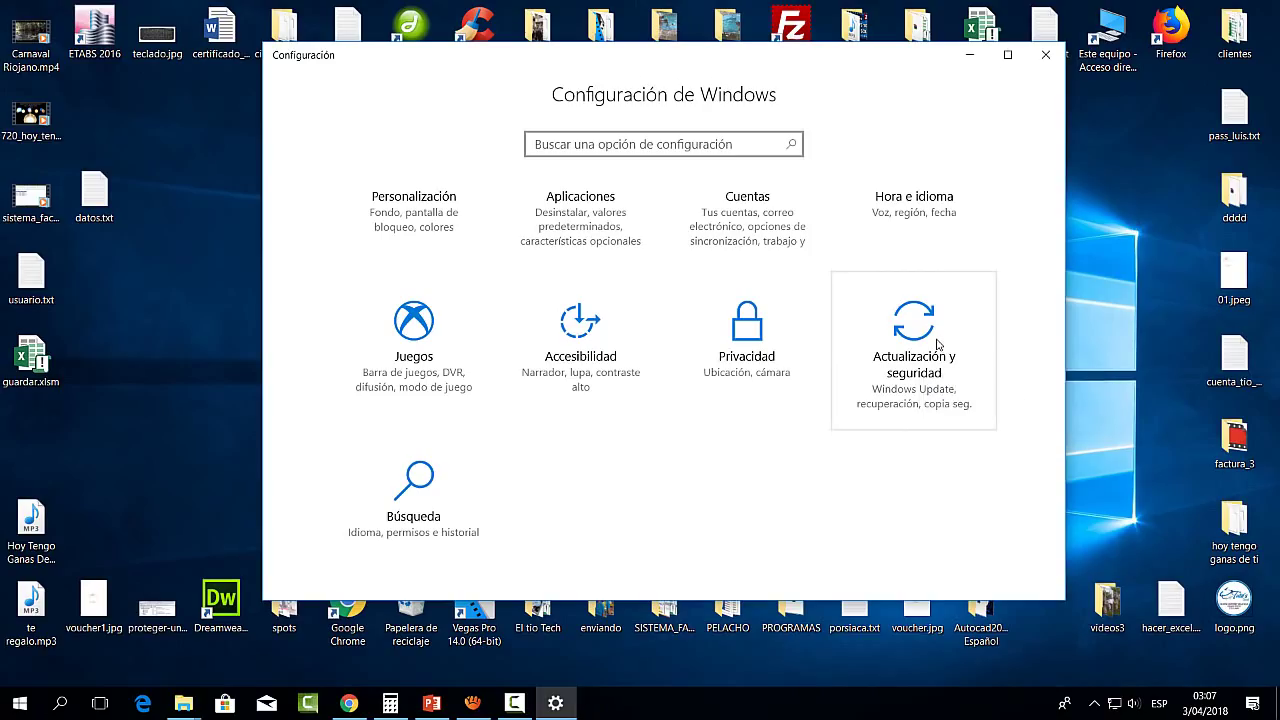
pyautogui.click(937, 345)
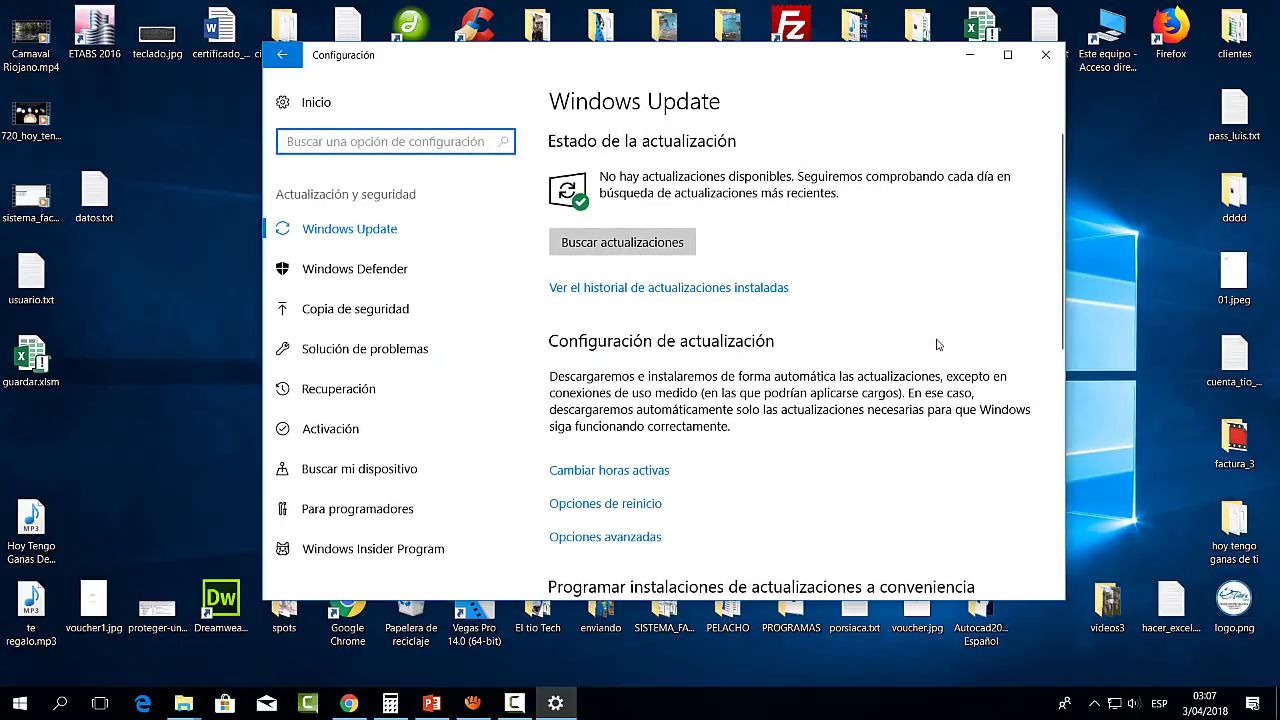
# Step: Go to the Windows Defender settings and open the Windows Defender Security Center
pyautogui.click(342, 285)
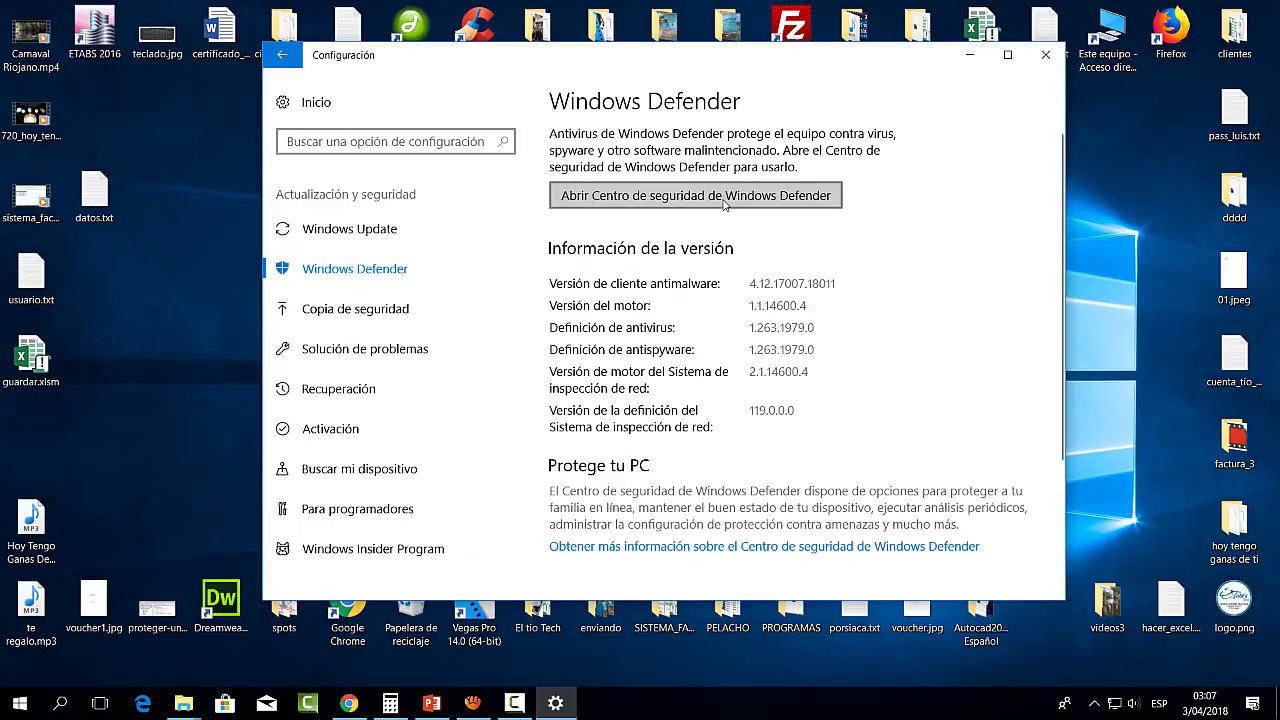
pyautogui.press('super+plus')
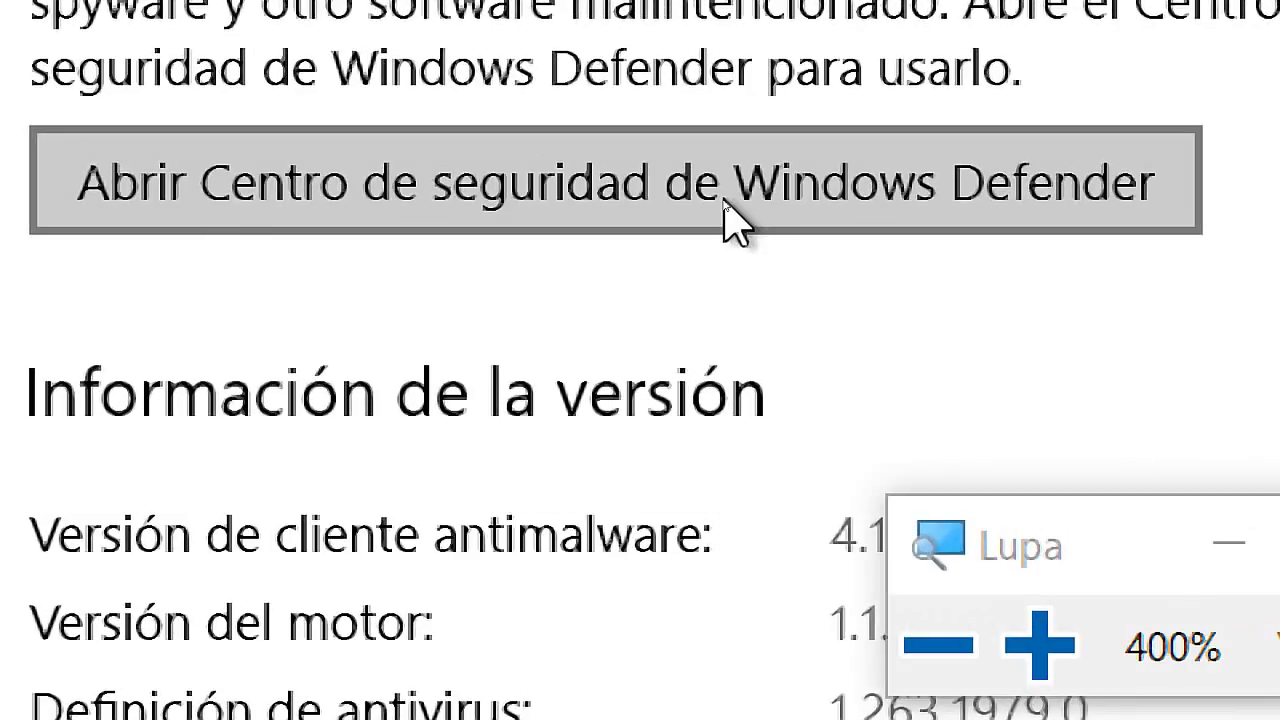
pyautogui.press('super+Escape')
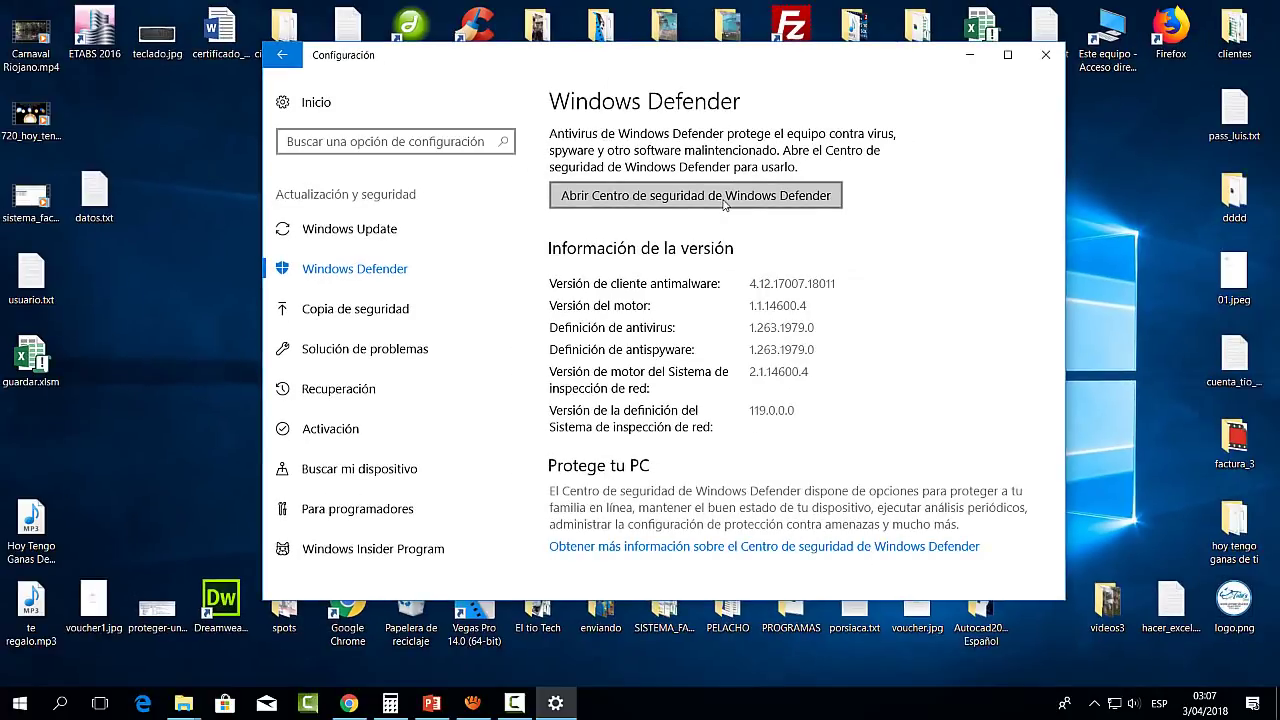
pyautogui.click(725, 195)
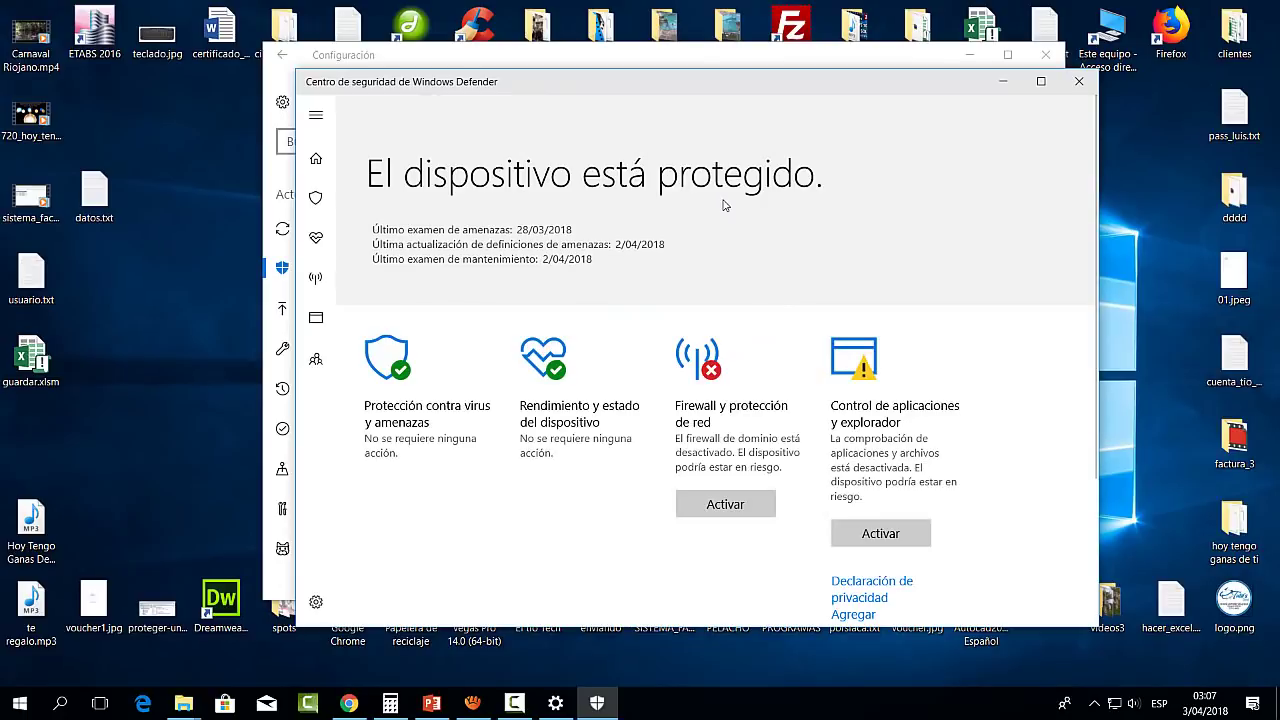
pyautogui.moveTo(604, 85); pyautogui.dragTo(689, 108)
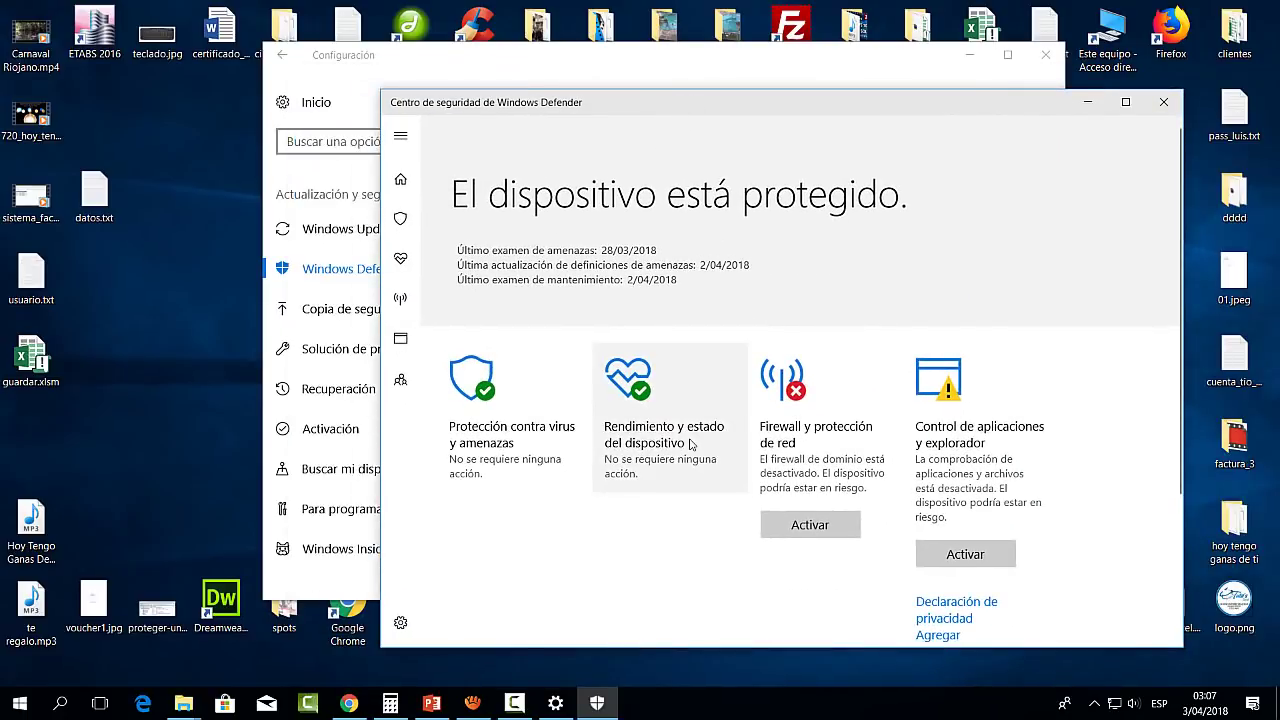
# Step: Open the configuration page for Protección contra virus y amenazas
pyautogui.click(527, 470)
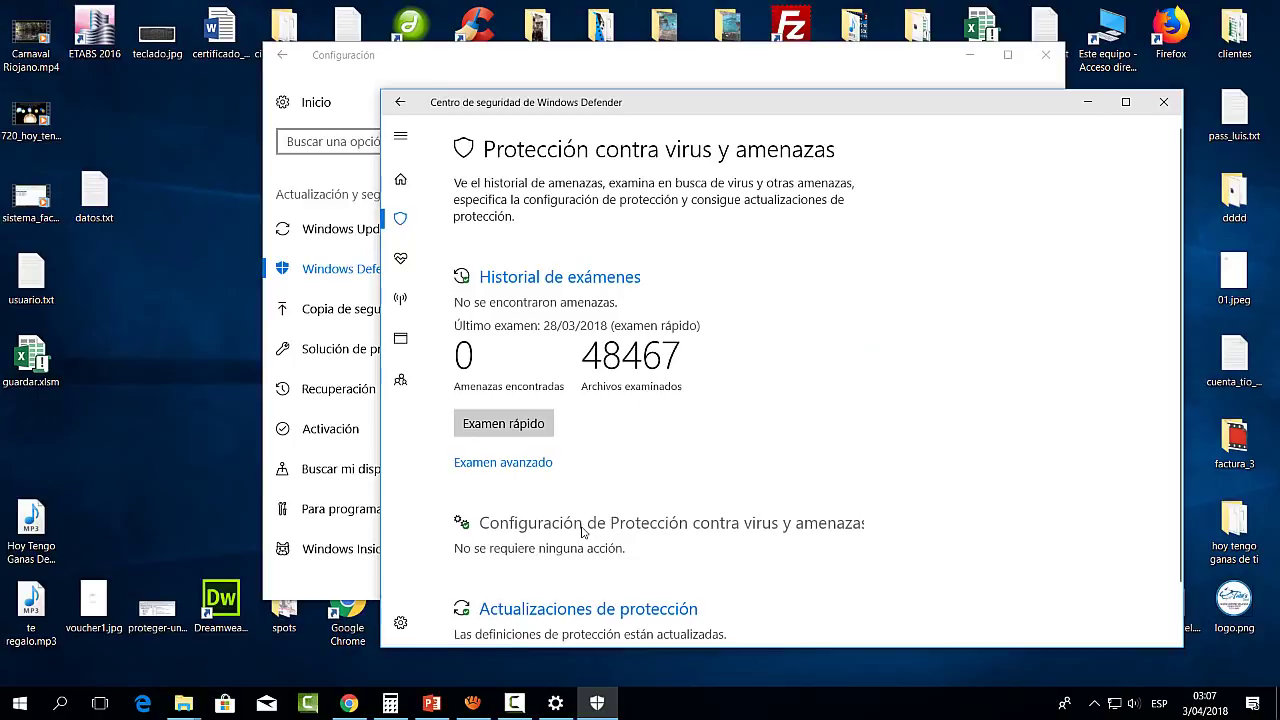
pyautogui.press('super+plus')
pyautogui.press('super+Escape')
pyautogui.click(766, 537)
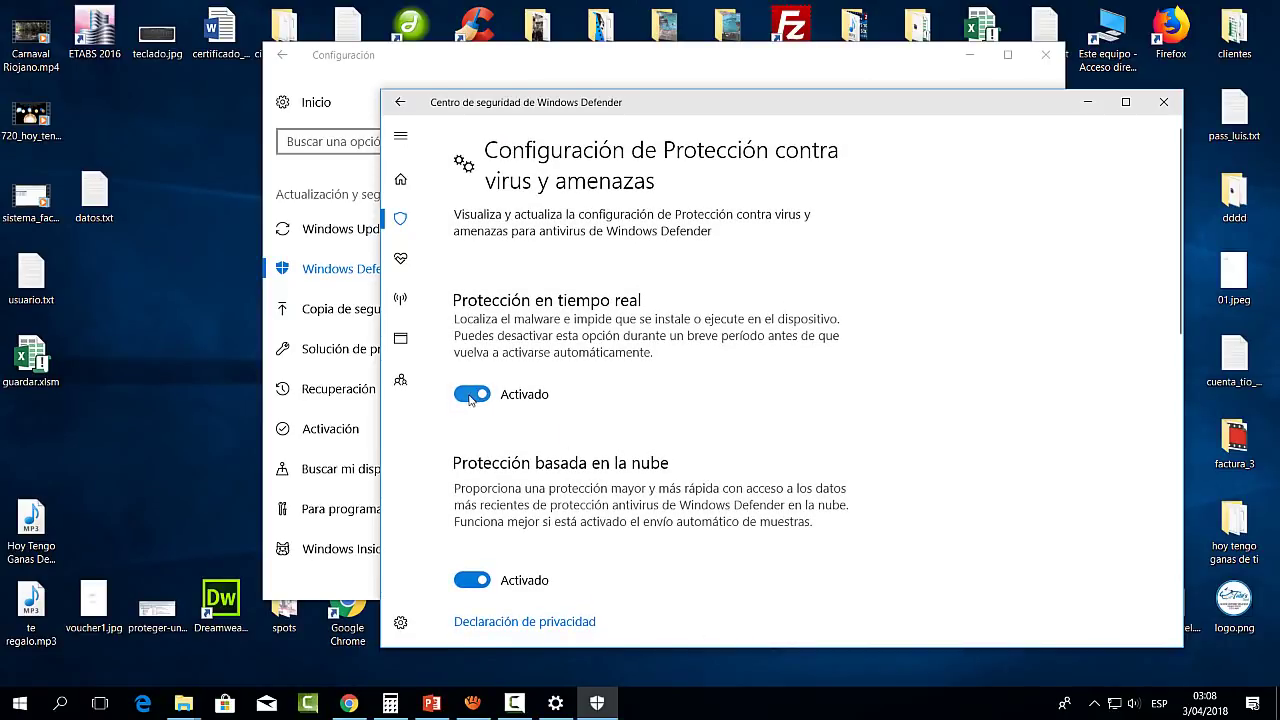
# Step: Turn off real-time protection, cloud-based protection and automatic sample submission in the virus and threat protection settings
pyautogui.click(471, 396)
pyautogui.click(471, 396)
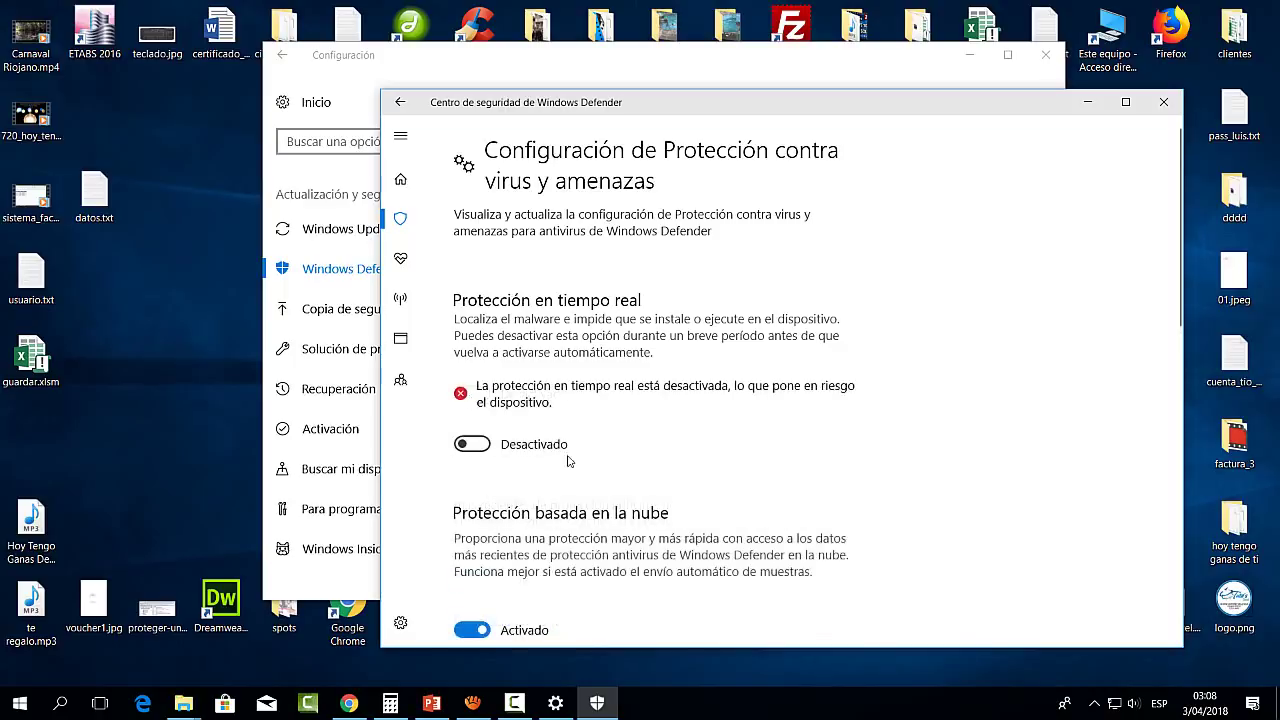
pyautogui.scroll(-3, 471, 398)
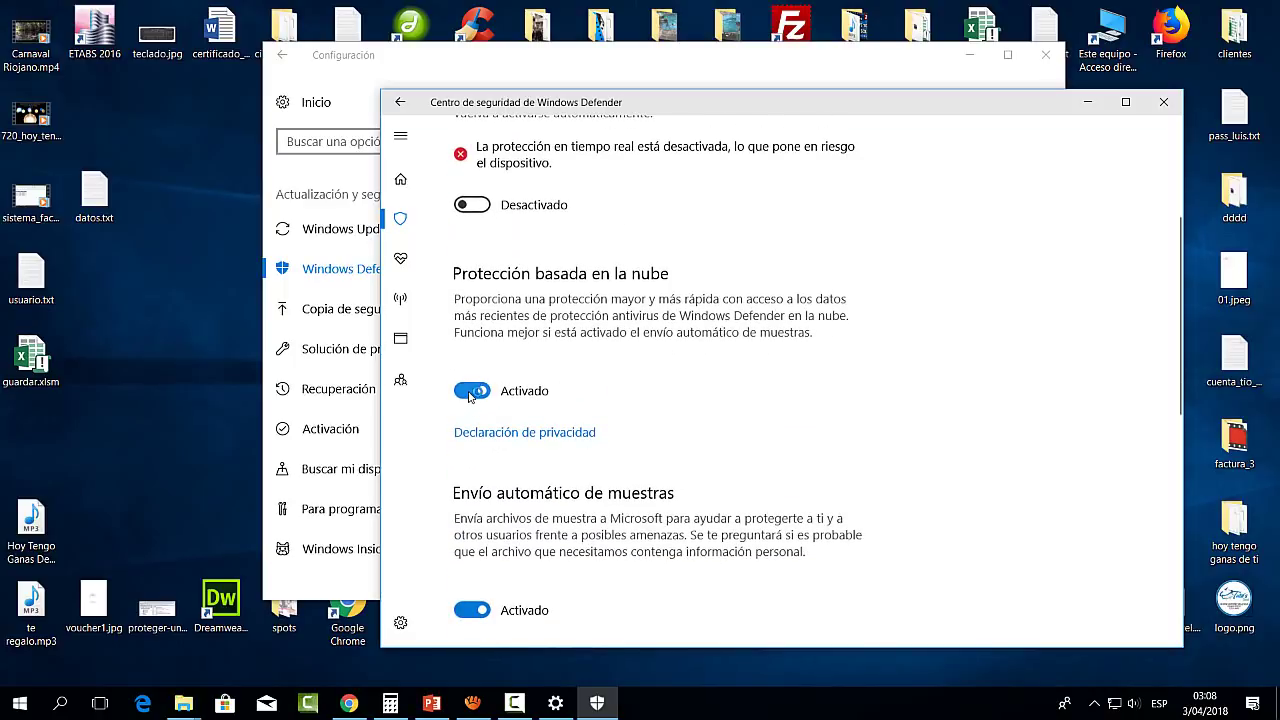
pyautogui.scroll(-4, 470, 396)
pyautogui.click(465, 249)
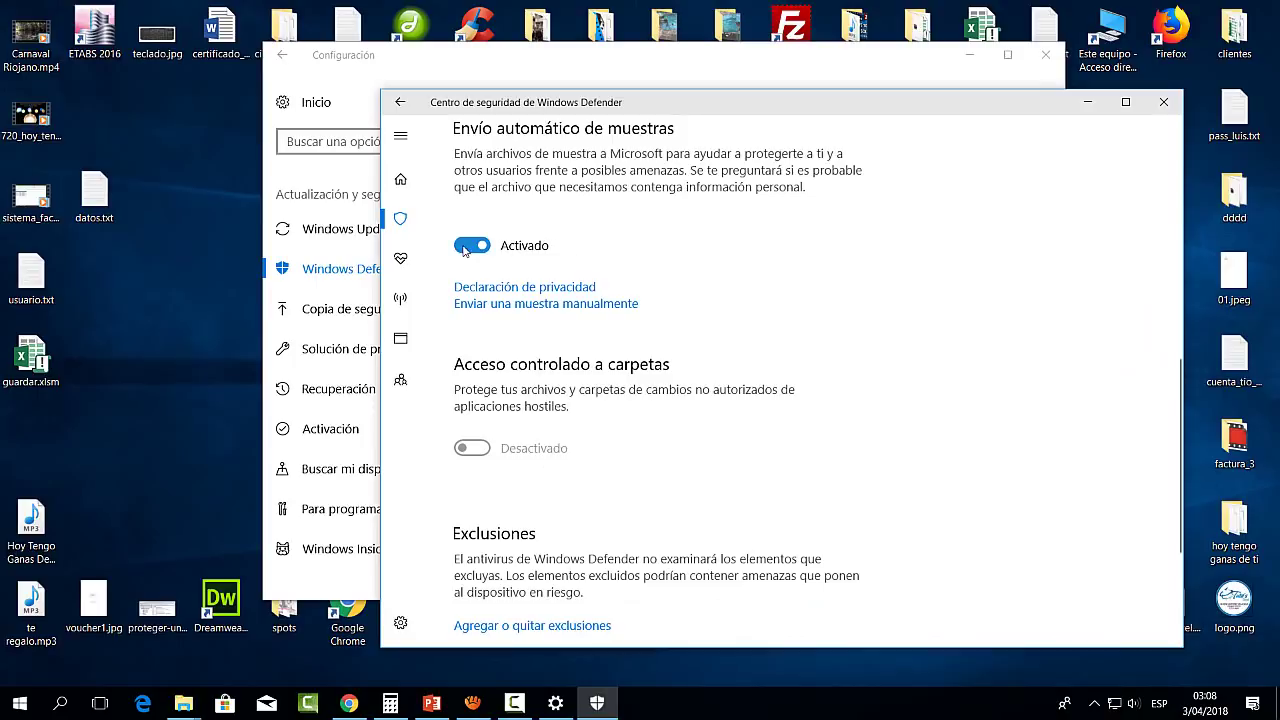
# Step: Return to the Security Center home page, and close both the Security Center and Windows Settings
pyautogui.scroll(-3, 594, 451)
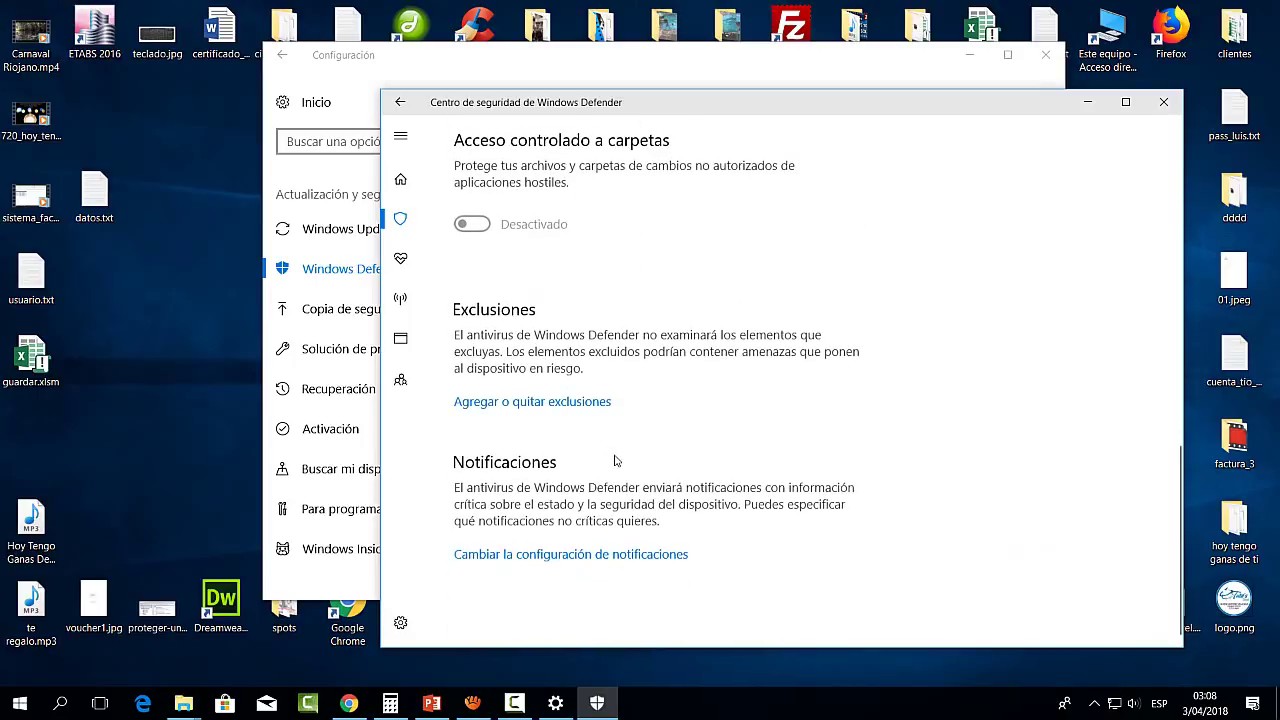
pyautogui.scroll(10, 608, 457)
pyautogui.click(400, 102)
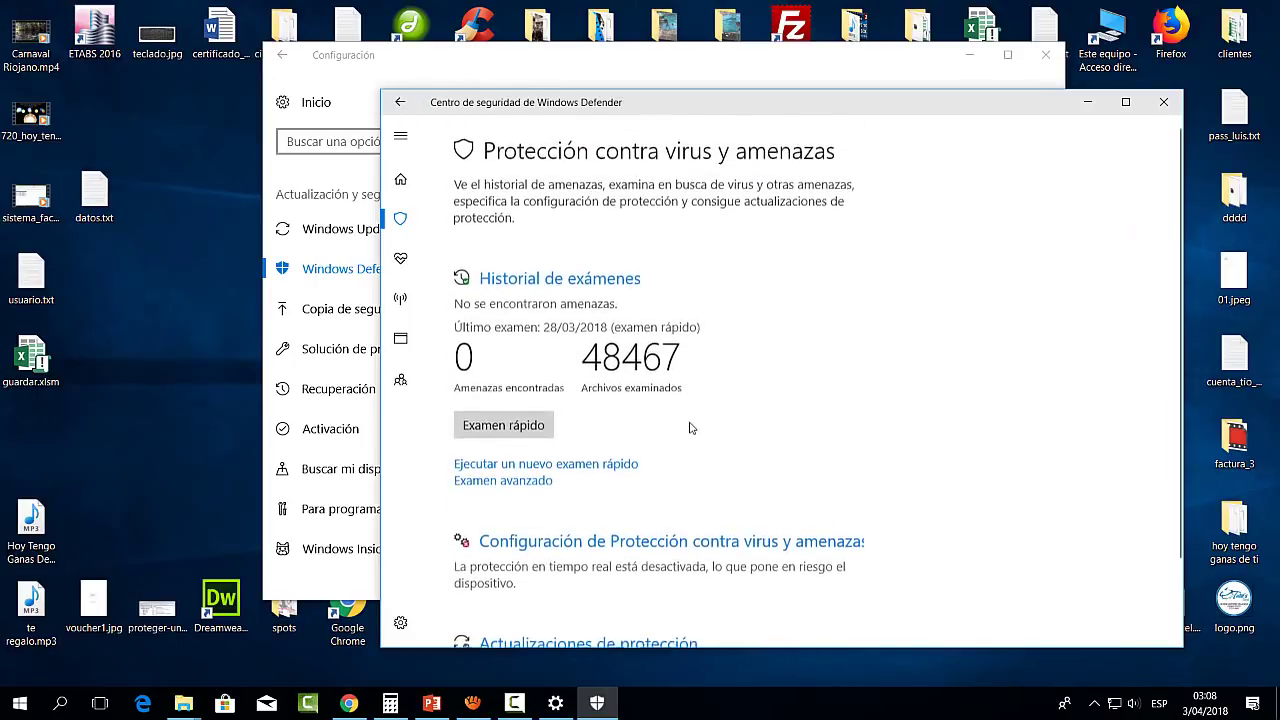
pyautogui.click(400, 102)
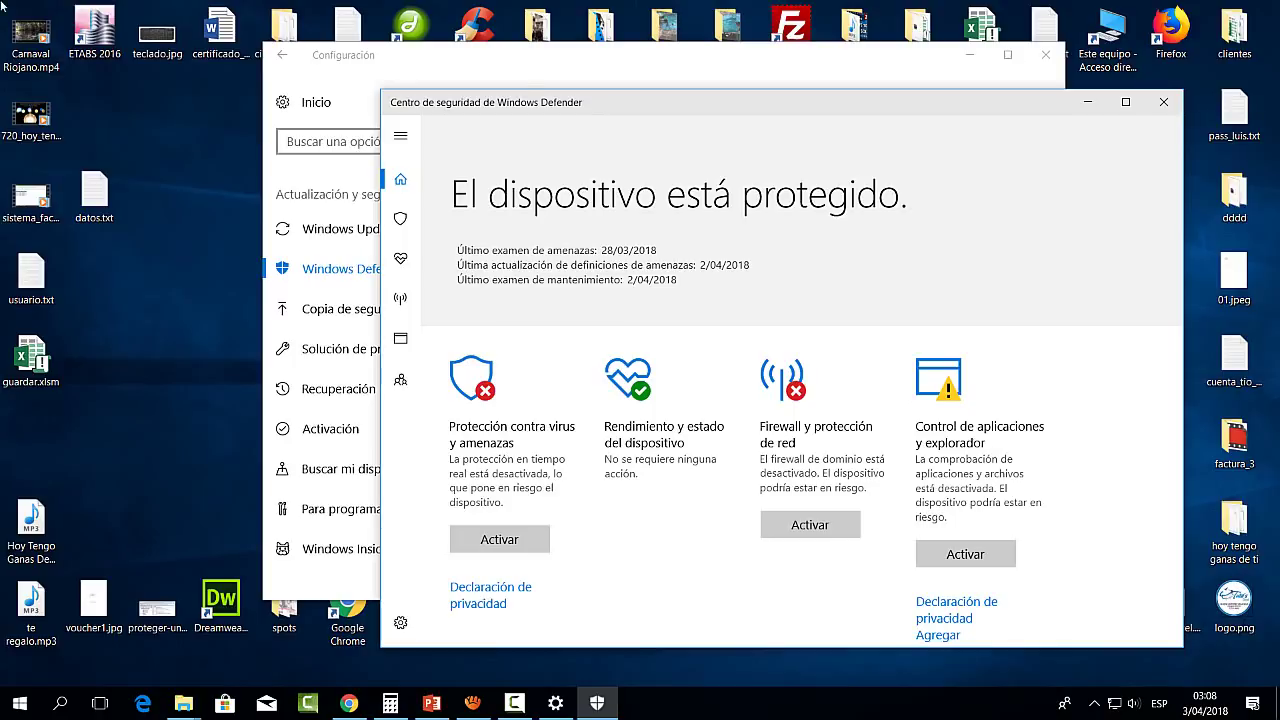
pyautogui.click(1163, 101)
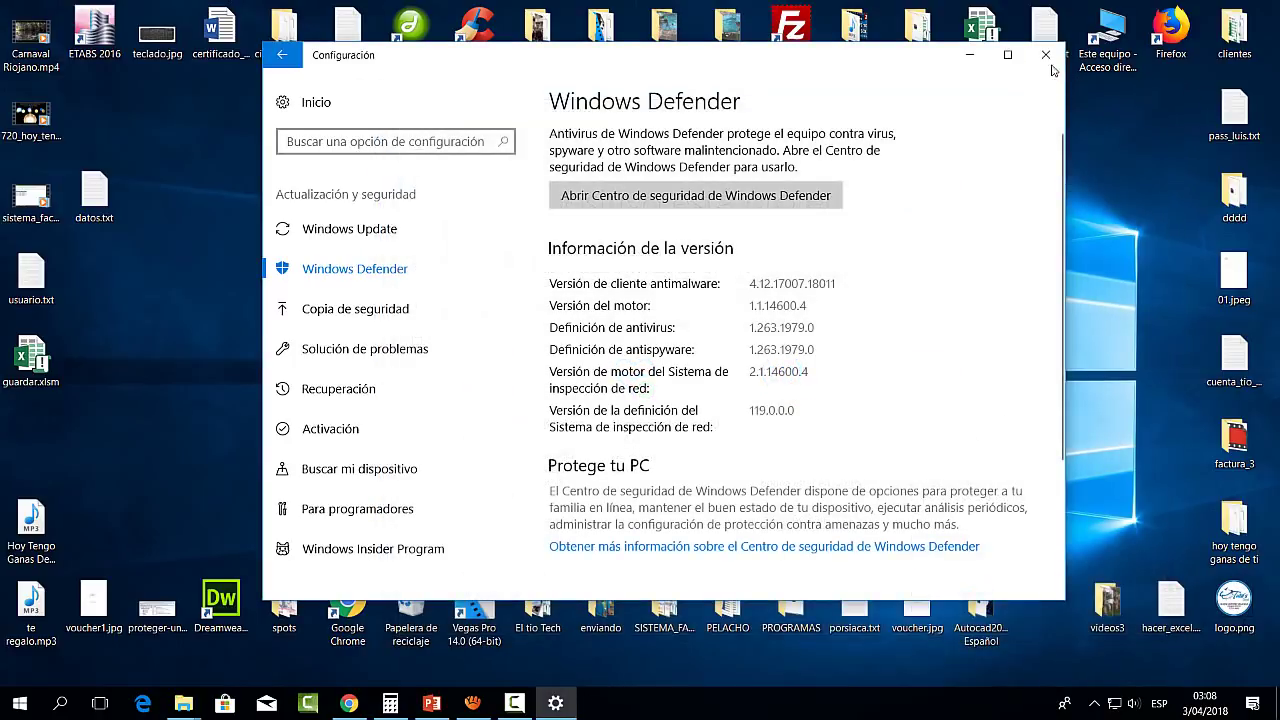
pyautogui.click(1045, 54)
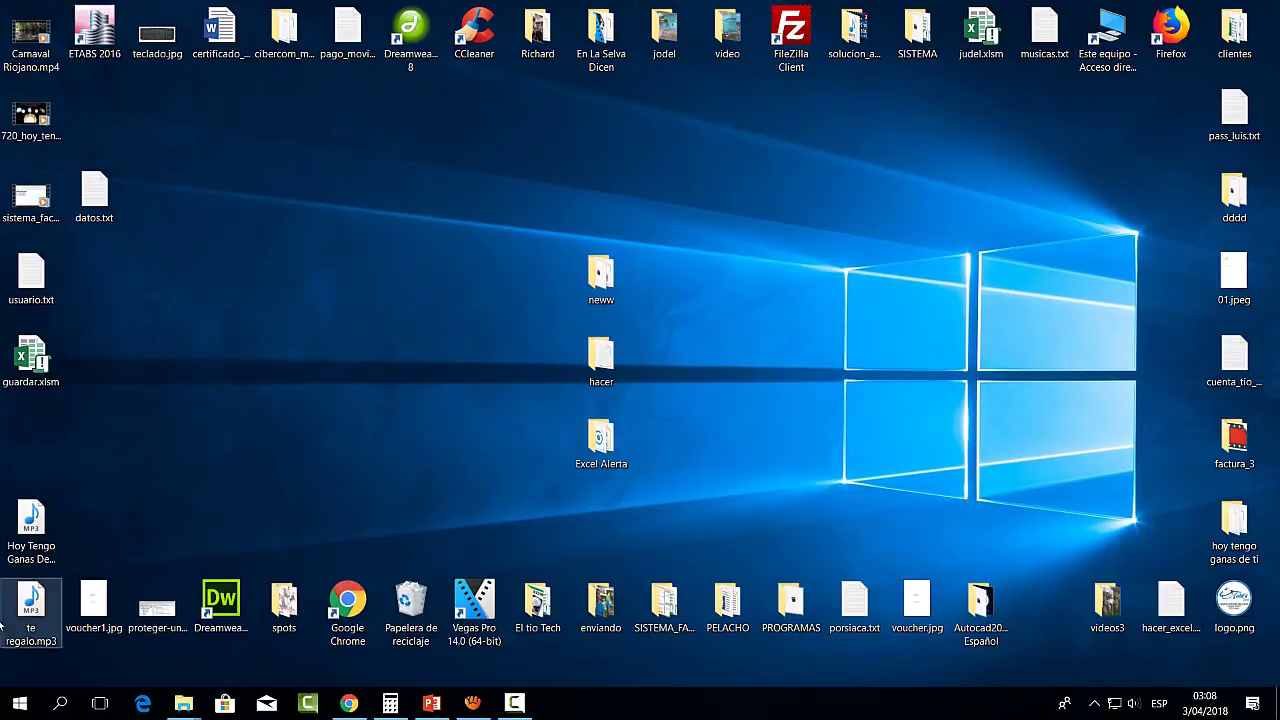
# Step: Search for "configuración", reopen Windows Settings and go to Actualización y seguridad
pyautogui.click(59, 705)
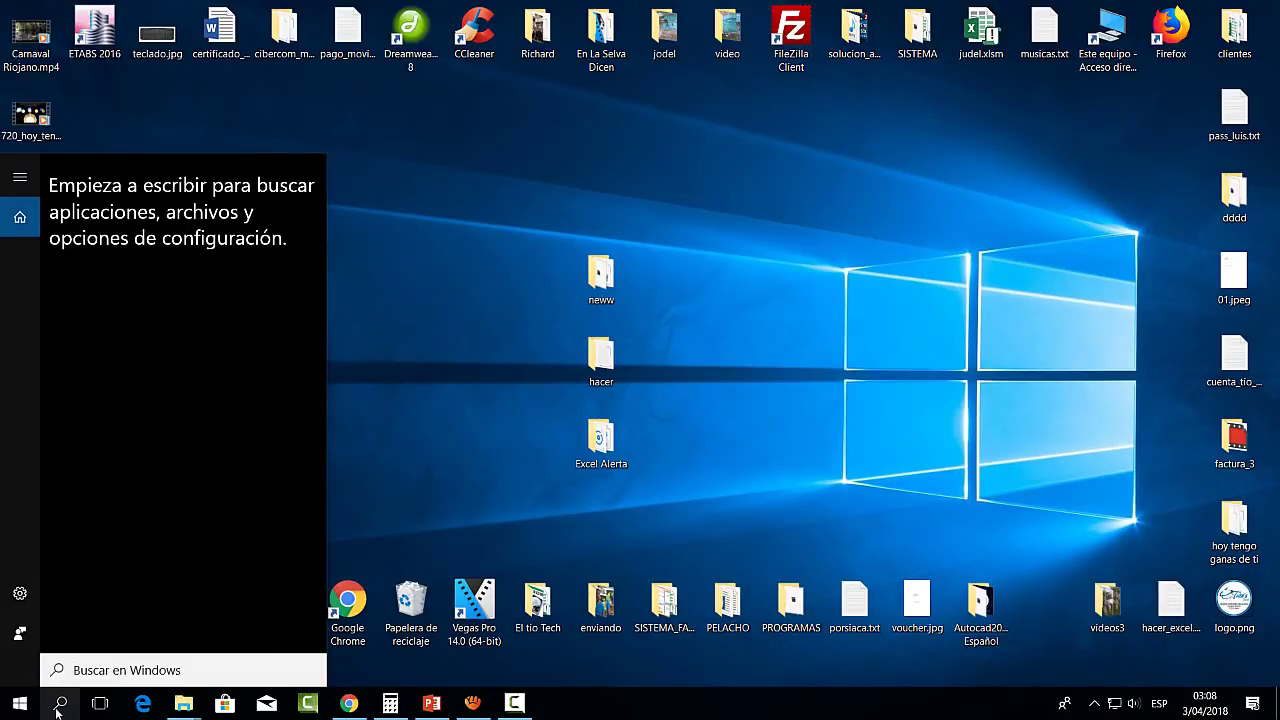
pyautogui.write('configuración')
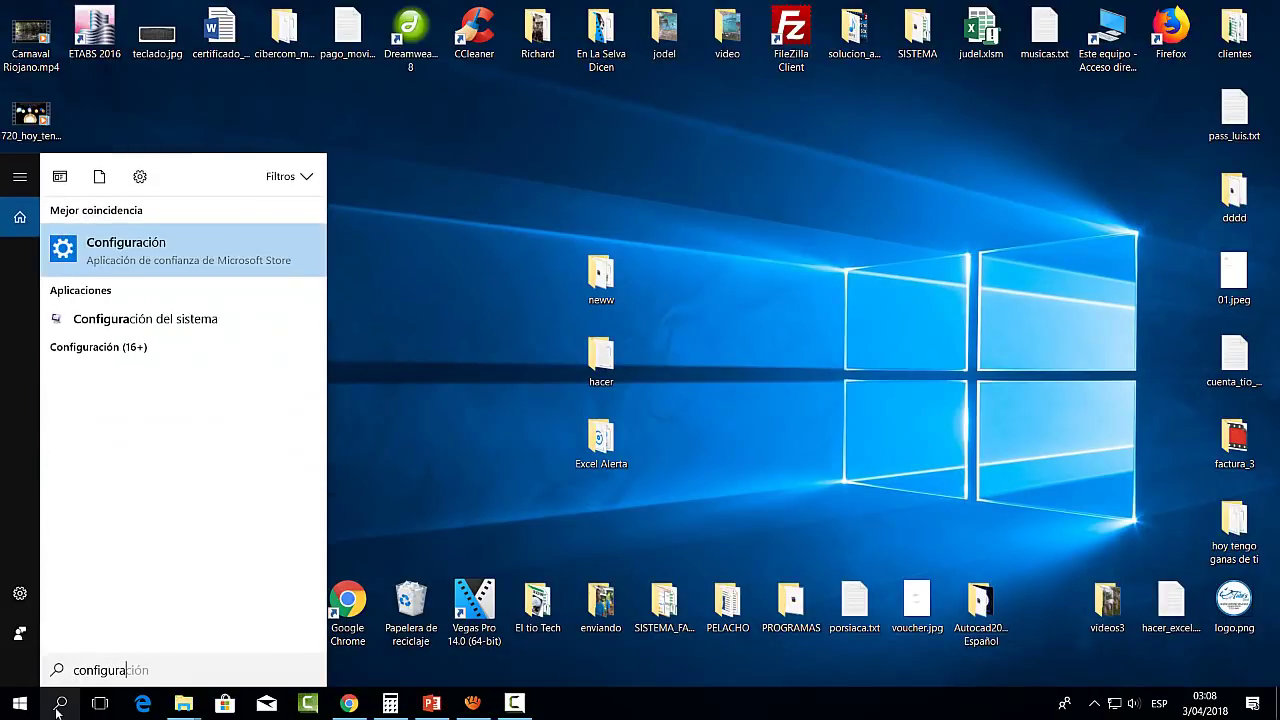
pyautogui.click(151, 258)
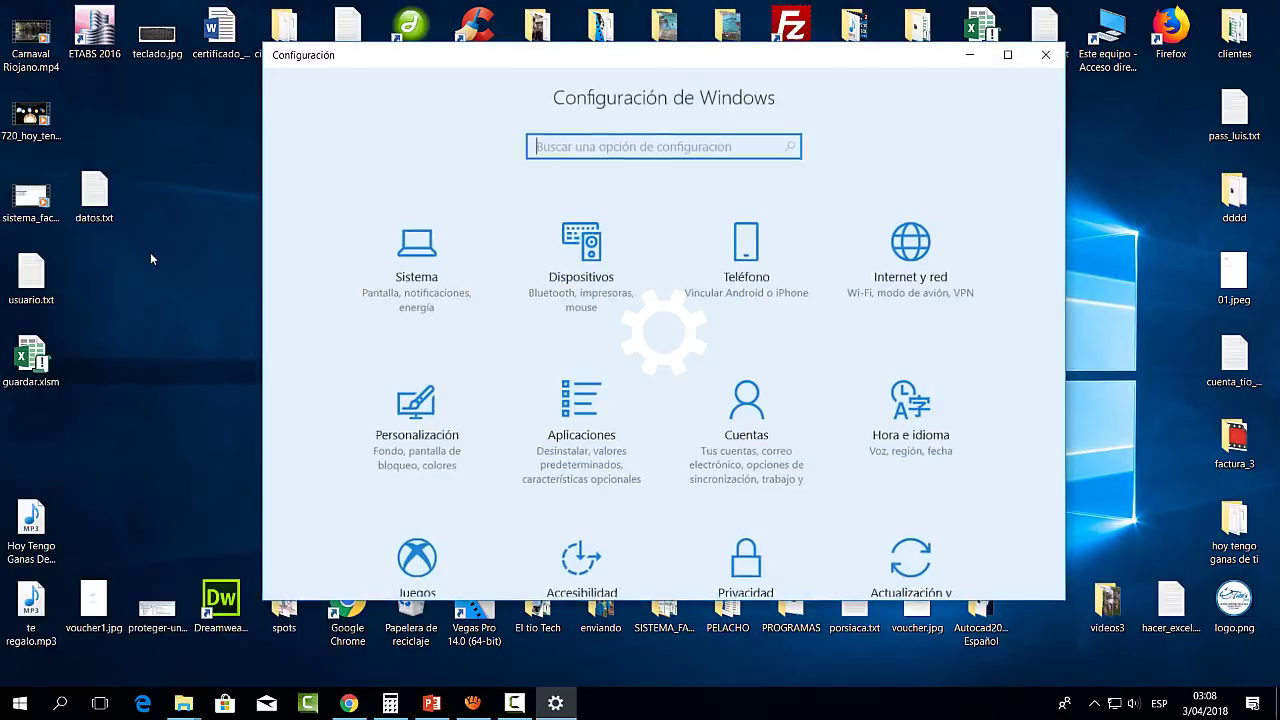
pyautogui.scroll(-3, 615, 330)
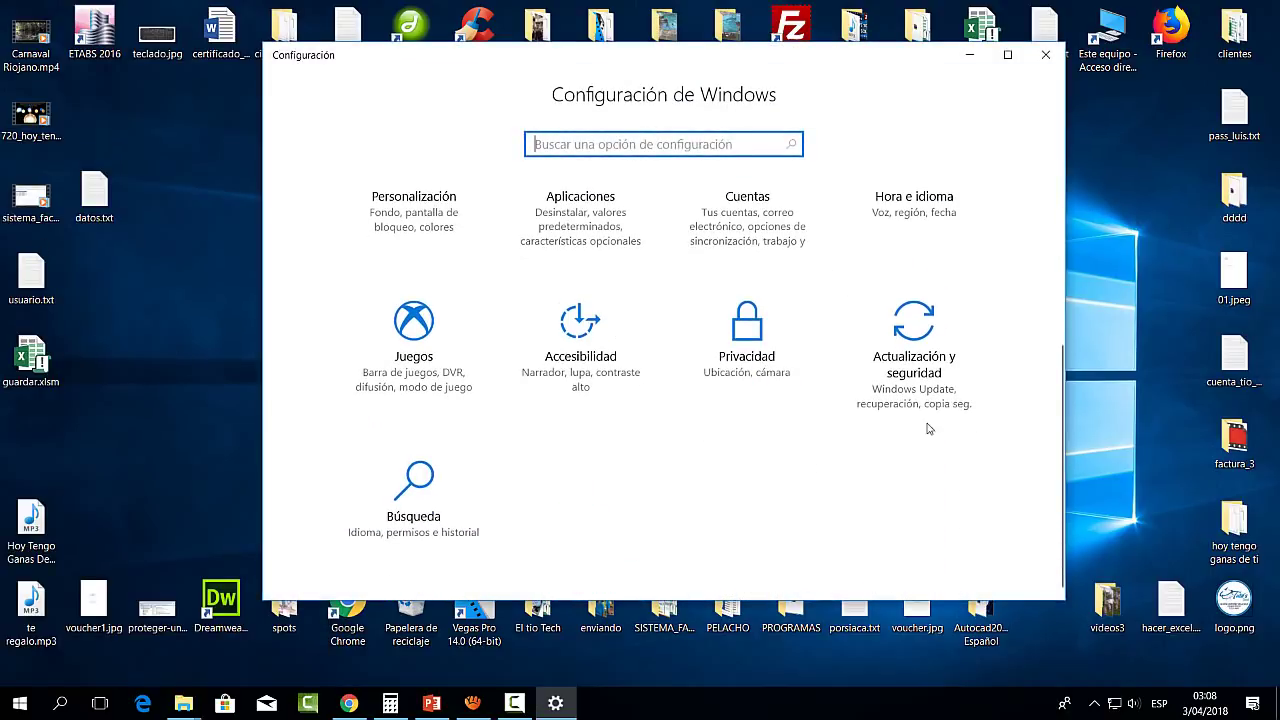
pyautogui.click(921, 365)
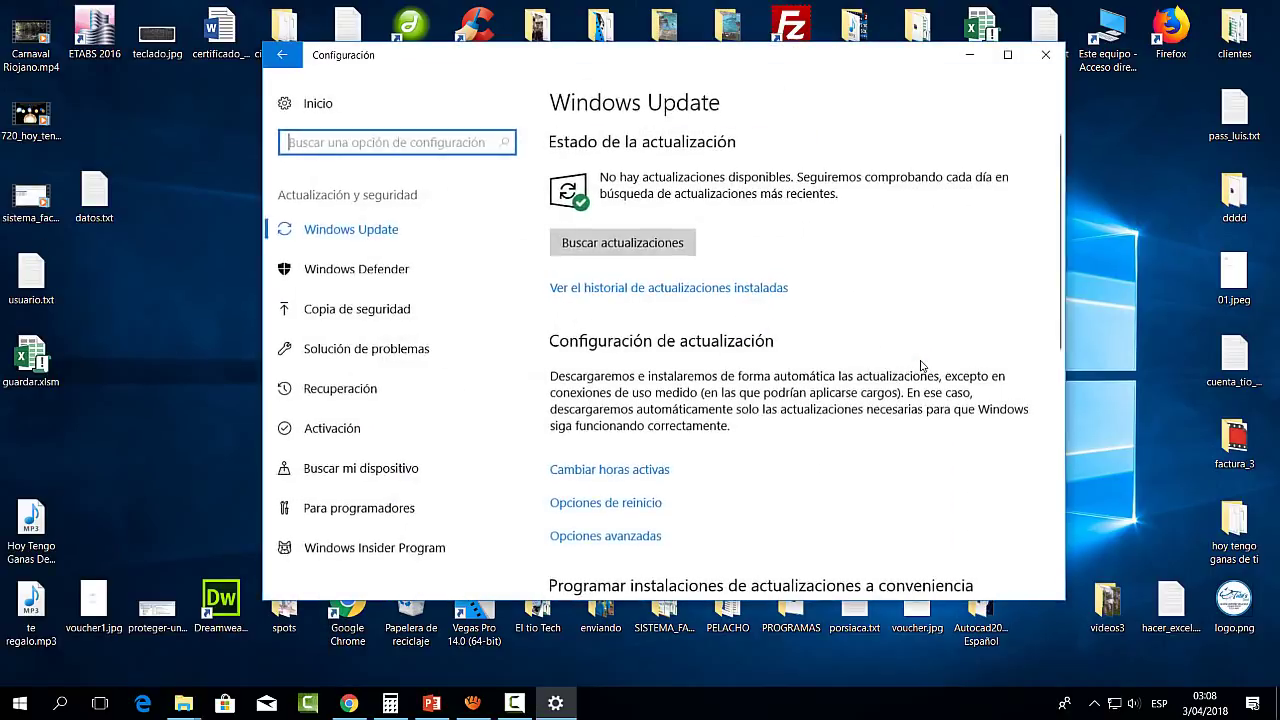
# Step: Open the Windows Defender Security Center again and show its virus and threat protection configuration
pyautogui.click(348, 266)
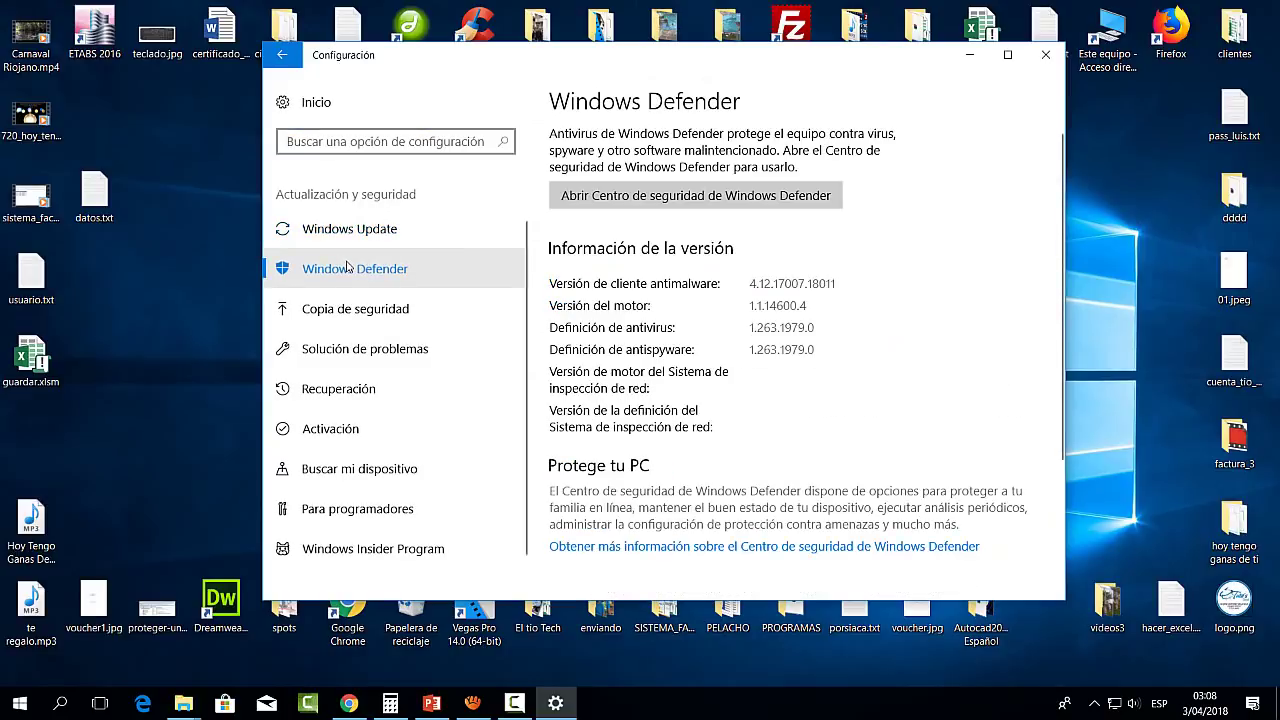
pyautogui.click(674, 197)
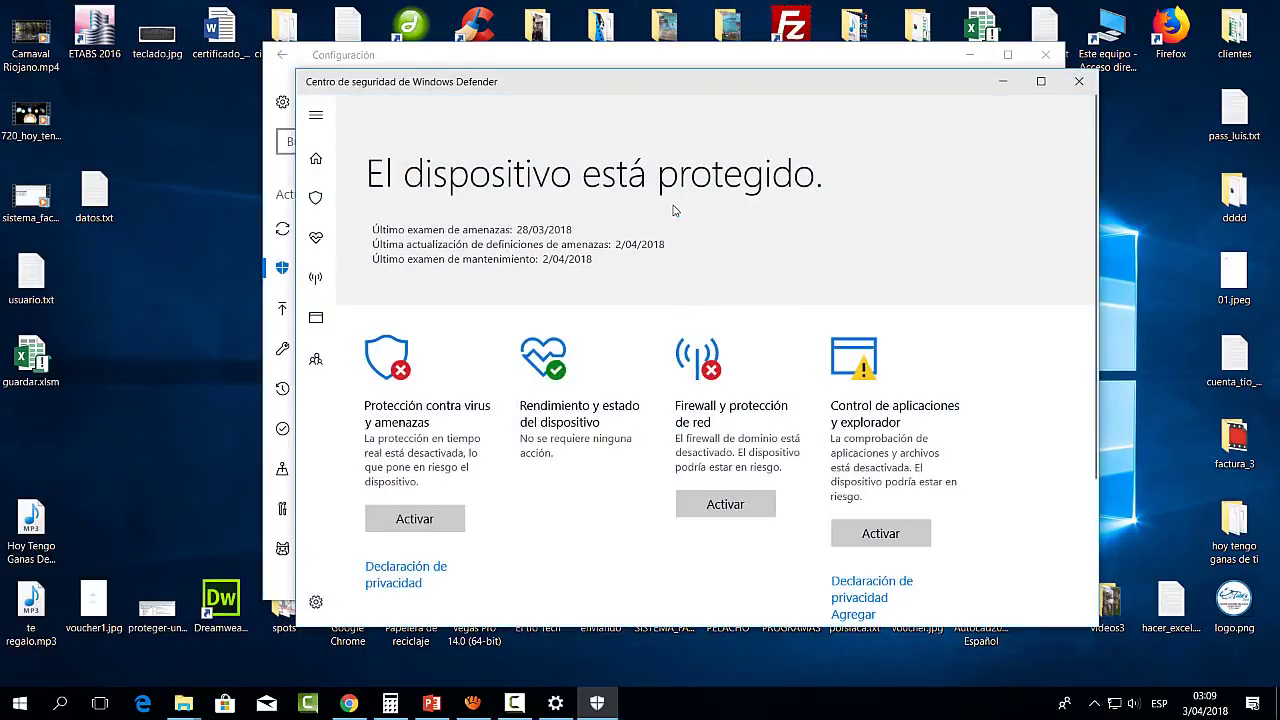
pyautogui.click(383, 390)
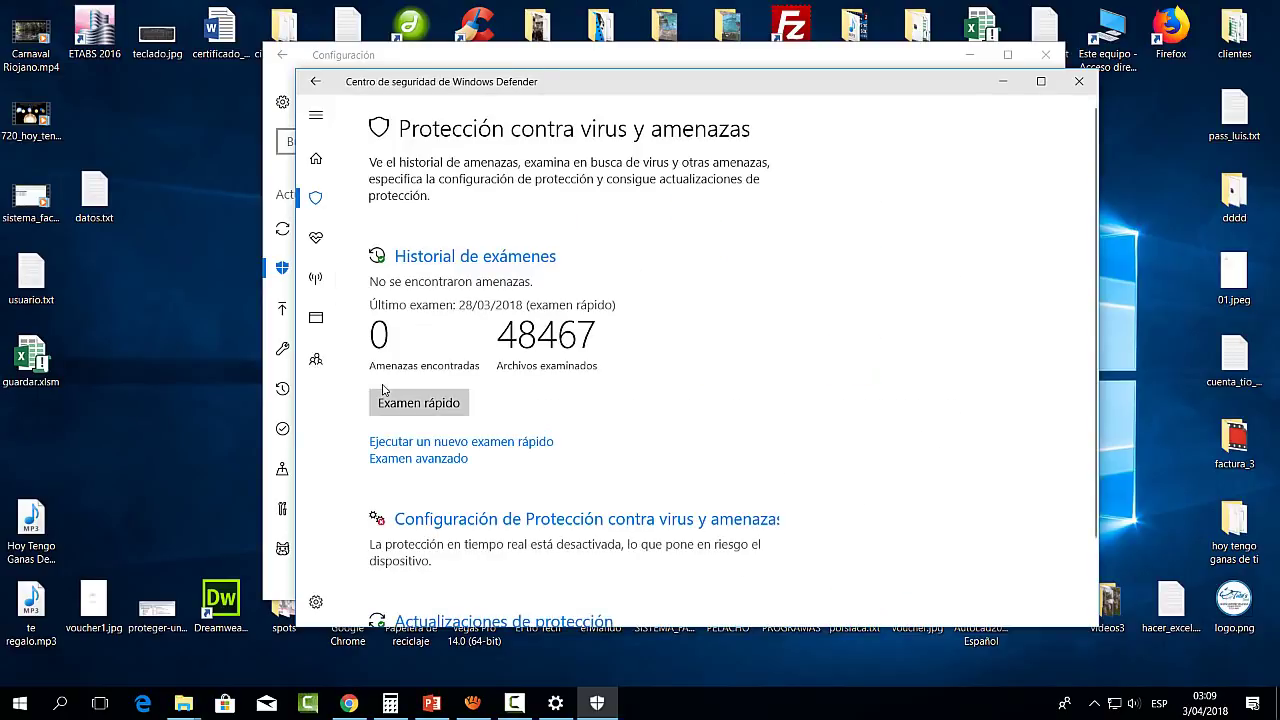
pyautogui.click(497, 522)
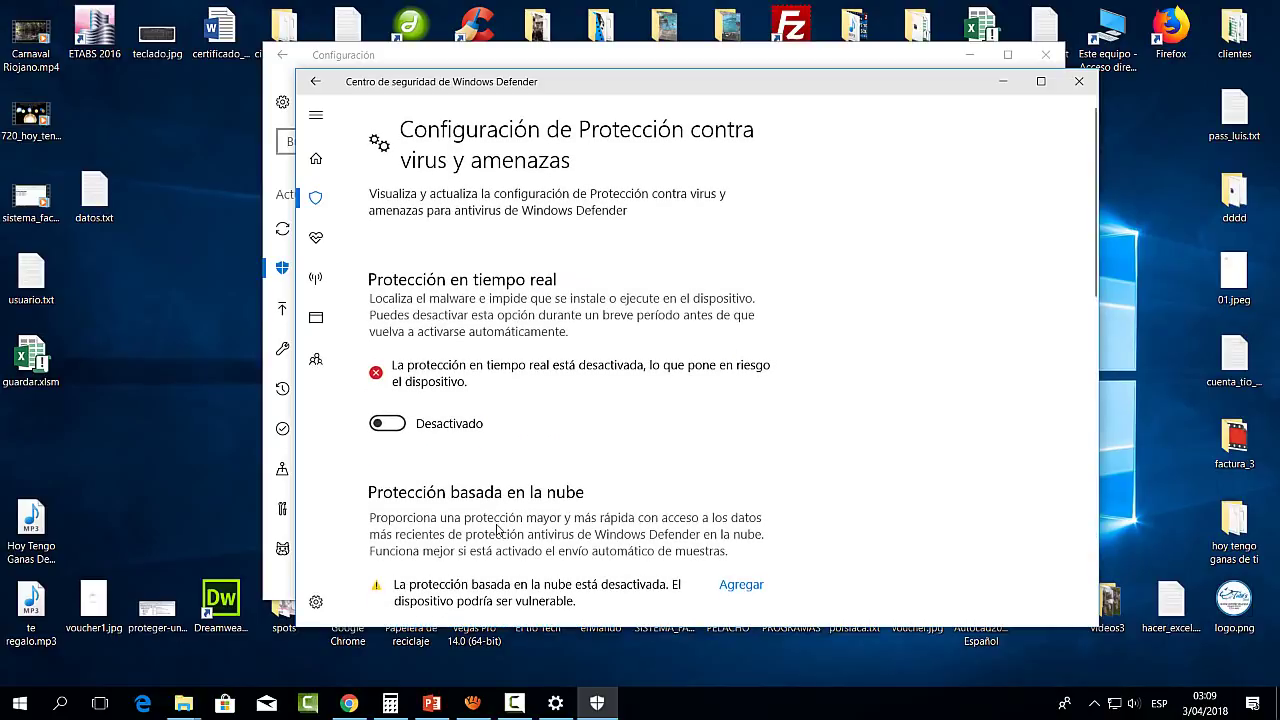
# Step: Turn on real-time protection and cloud-based protection in the virus and threat protection settings
pyautogui.click(396, 426)
pyautogui.click(387, 424)
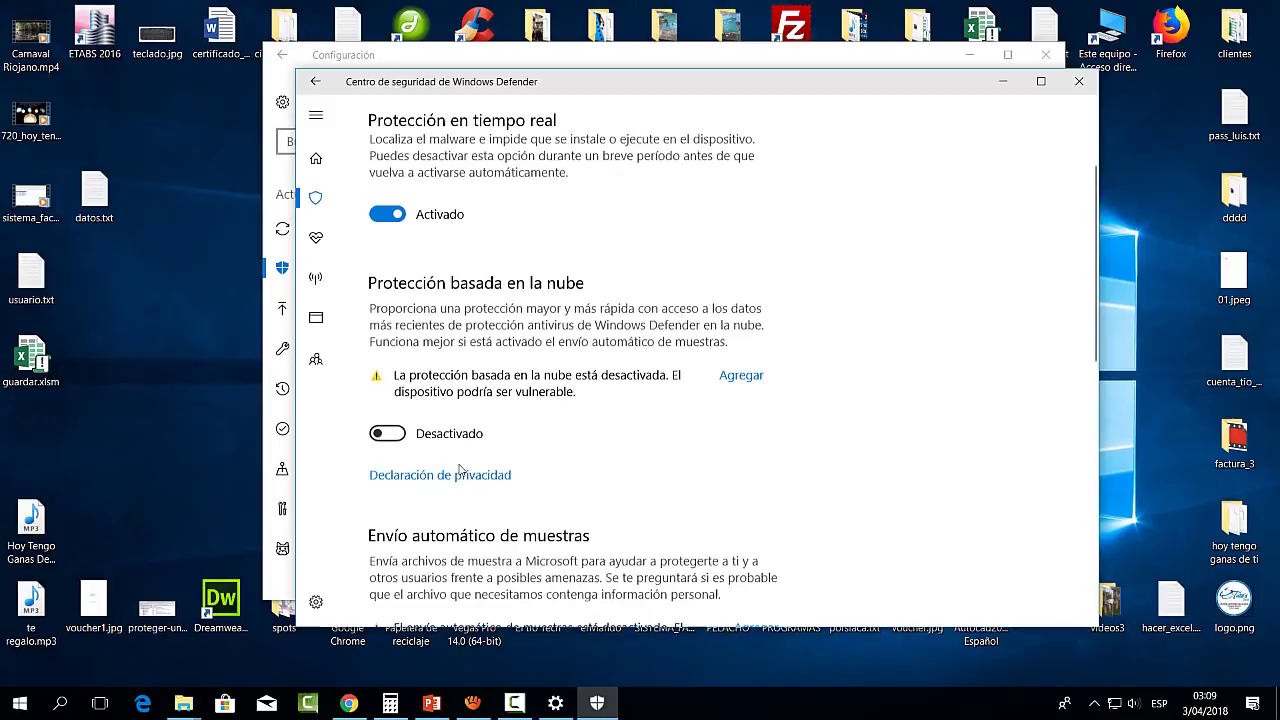
pyautogui.click(387, 433)
# Step: Turn on automatic sample submission and controlled folder access in the virus and threat protection settings
pyautogui.scroll(-3, 630, 446)
pyautogui.scroll(-1, 630, 446)
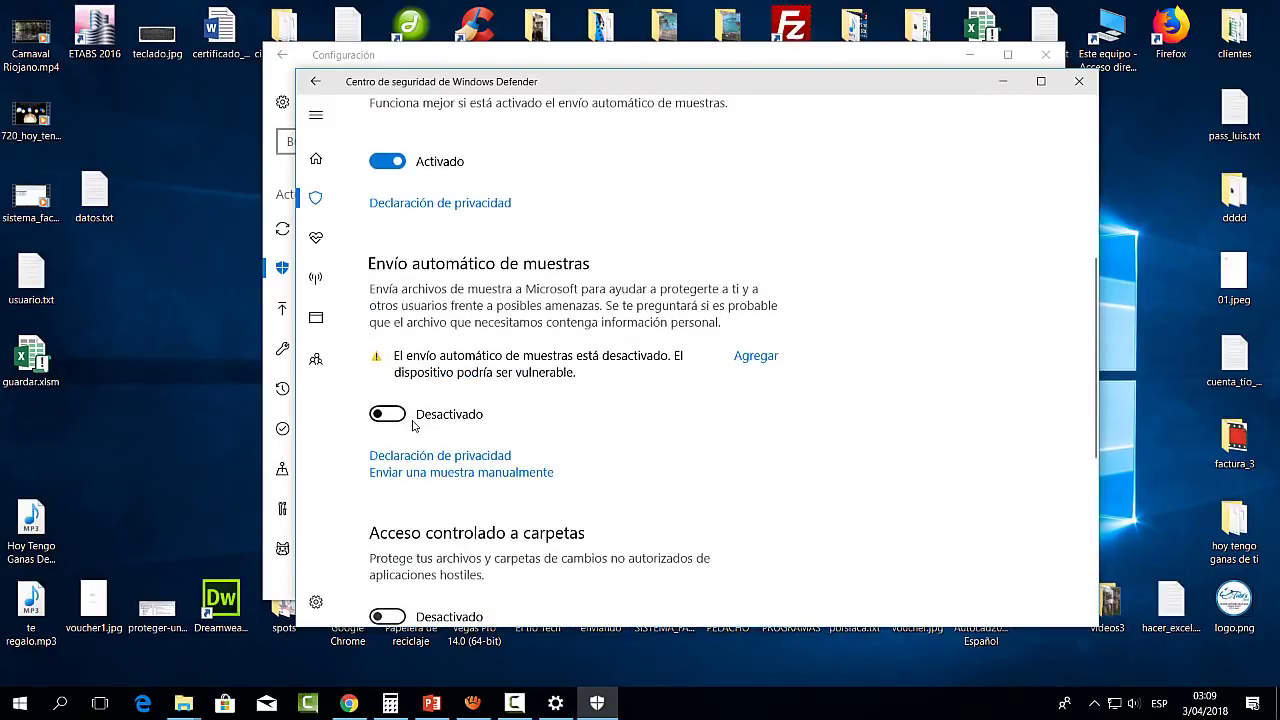
pyautogui.click(387, 414)
pyautogui.scroll(-3, 598, 455)
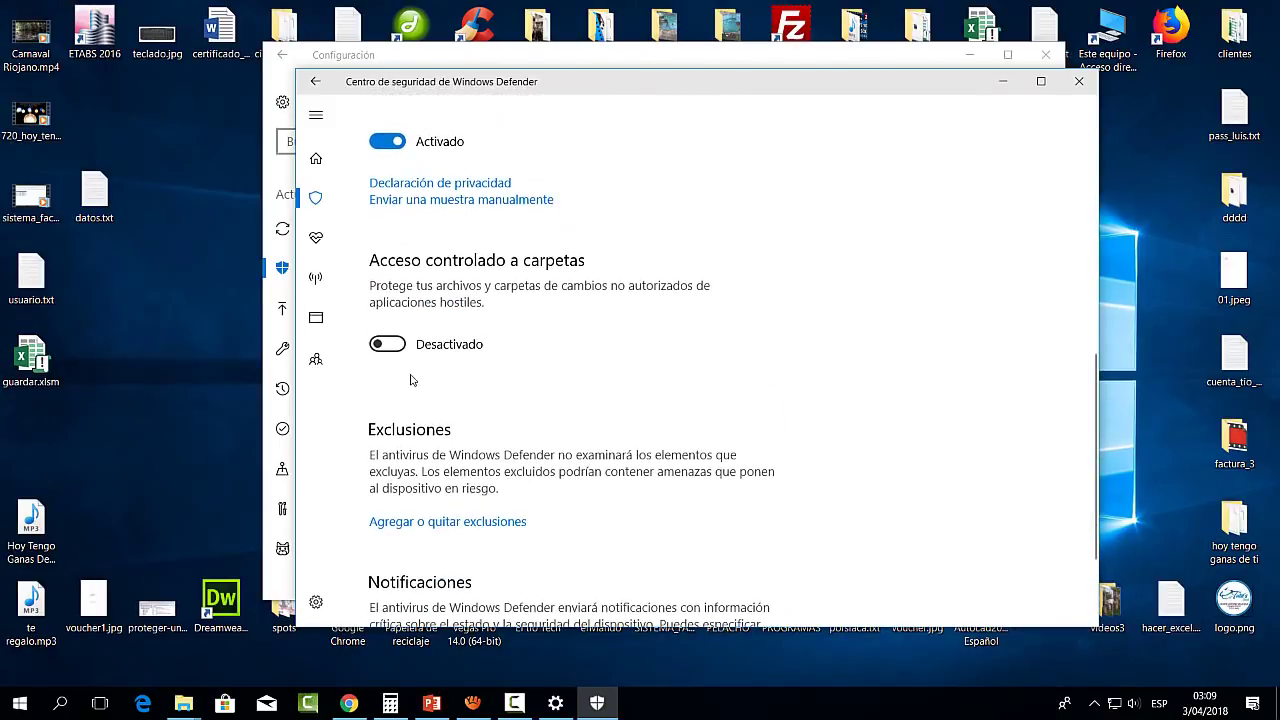
pyautogui.click(388, 344)
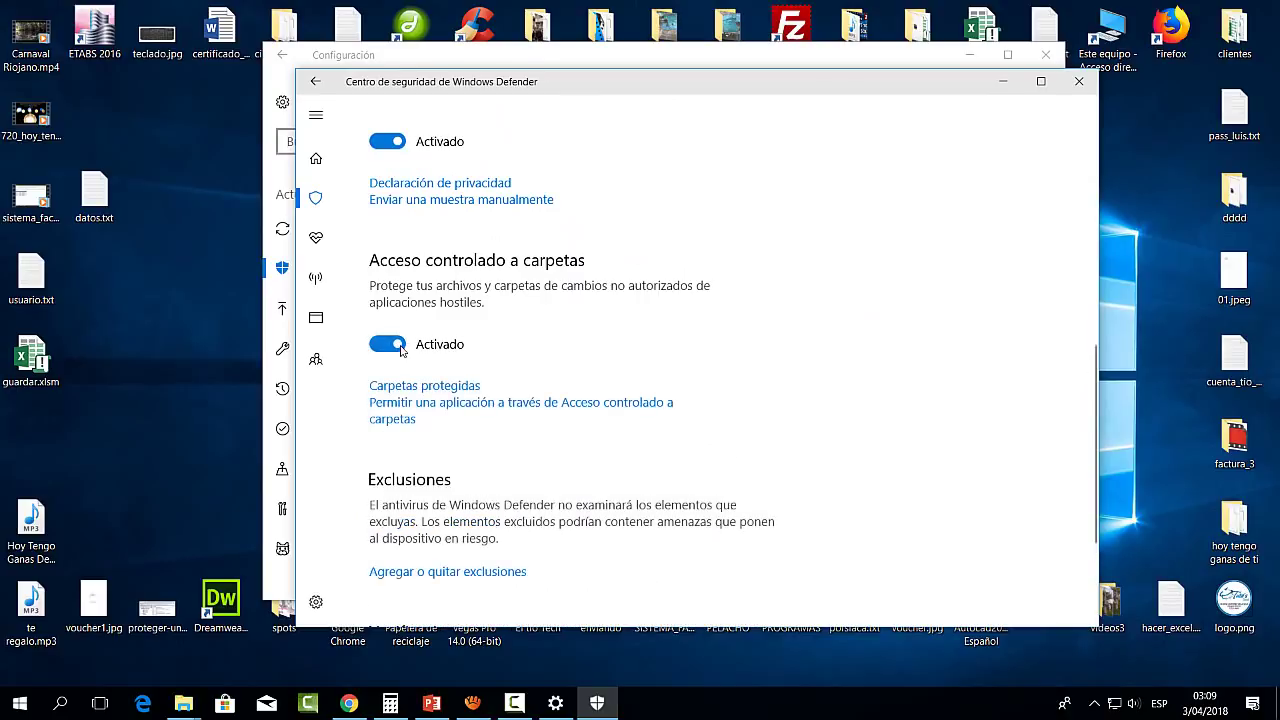
# Step: Leave the virus and threat protection settings and go back to the Security Center home page
pyautogui.scroll(10, 640, 471)
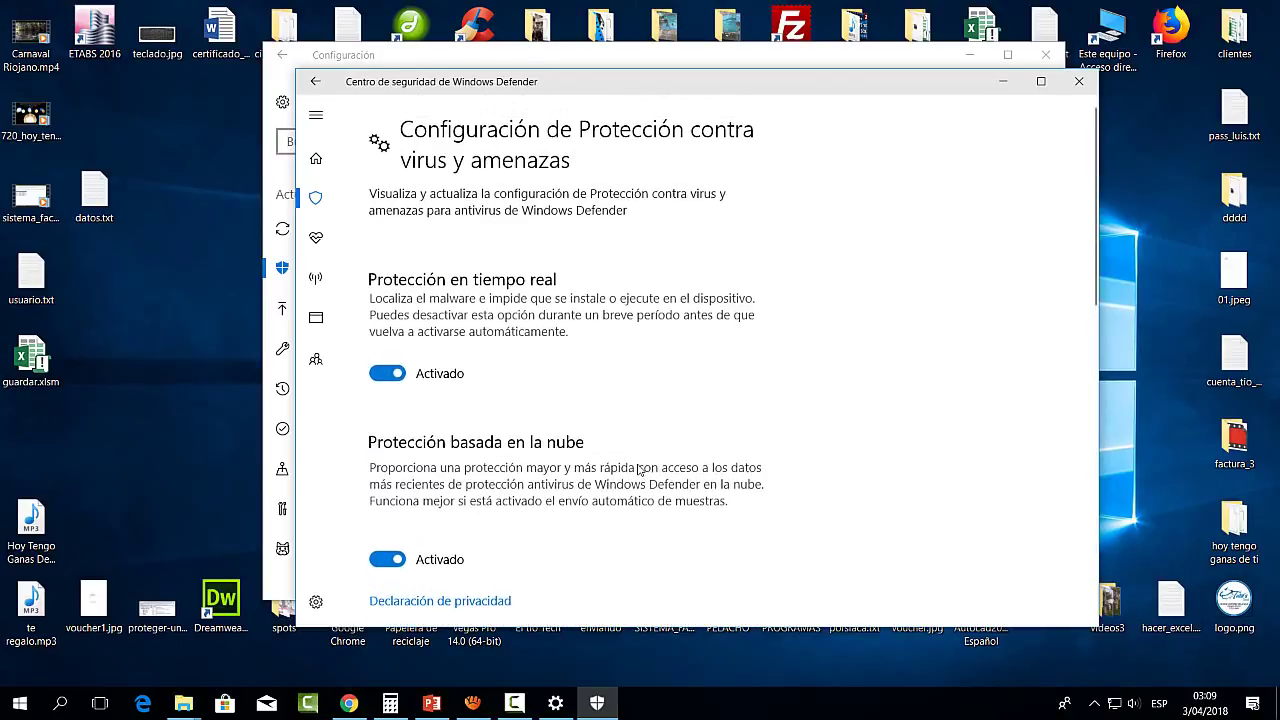
pyautogui.click(315, 81)
pyautogui.click(315, 81)
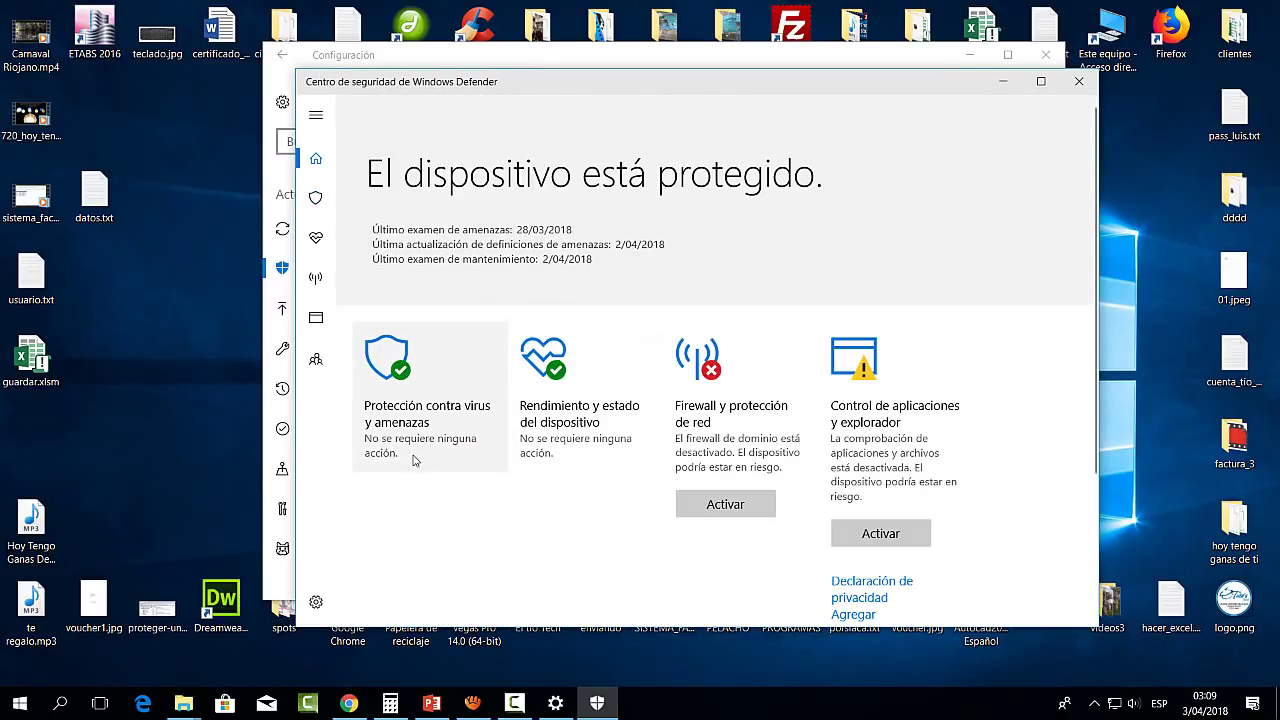